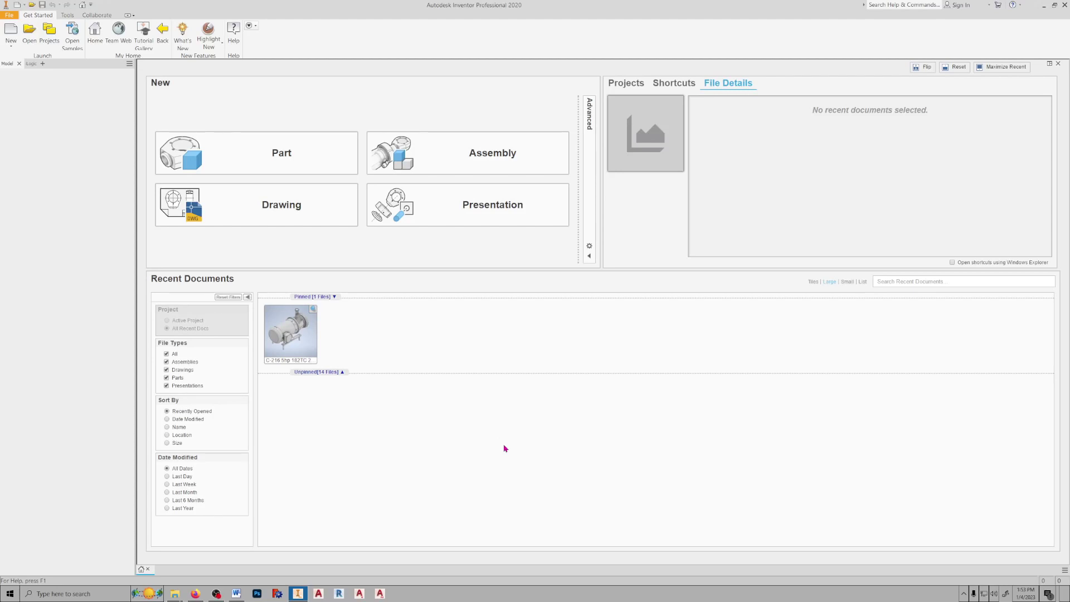
Create a new blank part document, Part22, and start an import.
double_click(283, 158)
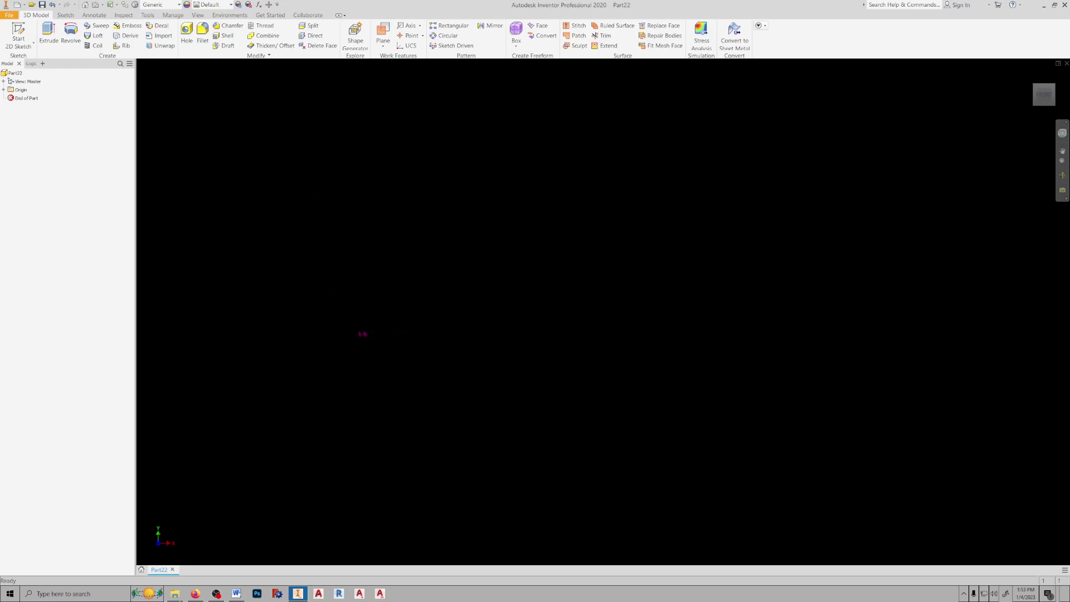
click(159, 37)
Import Boiler 300hp 15psi.stp from the stp to ifc folder with surfaces set to Stitch.
double_click(462, 197)
click(479, 200)
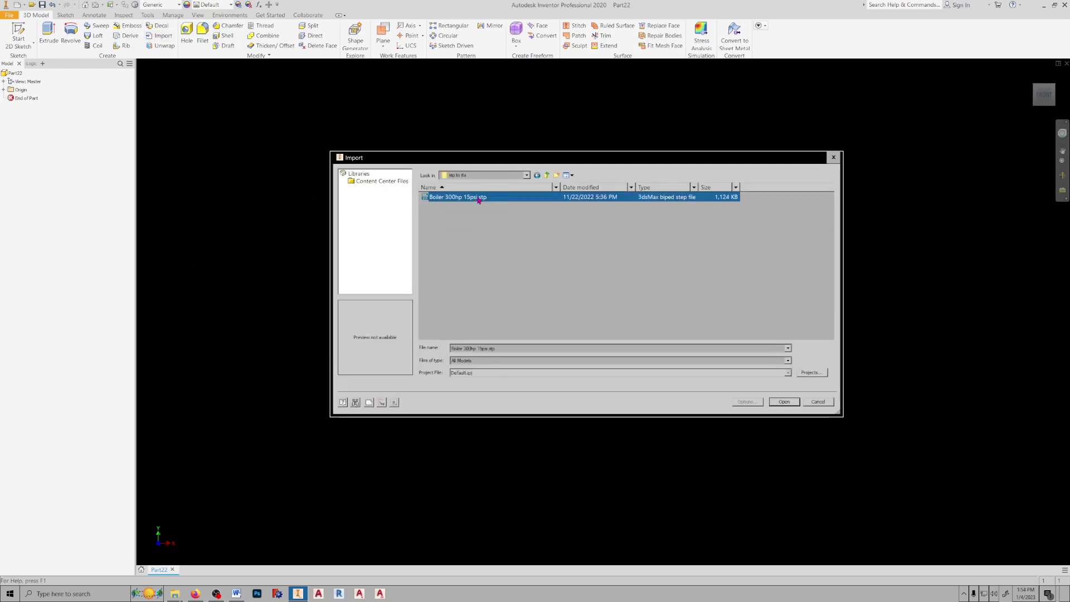
click(788, 402)
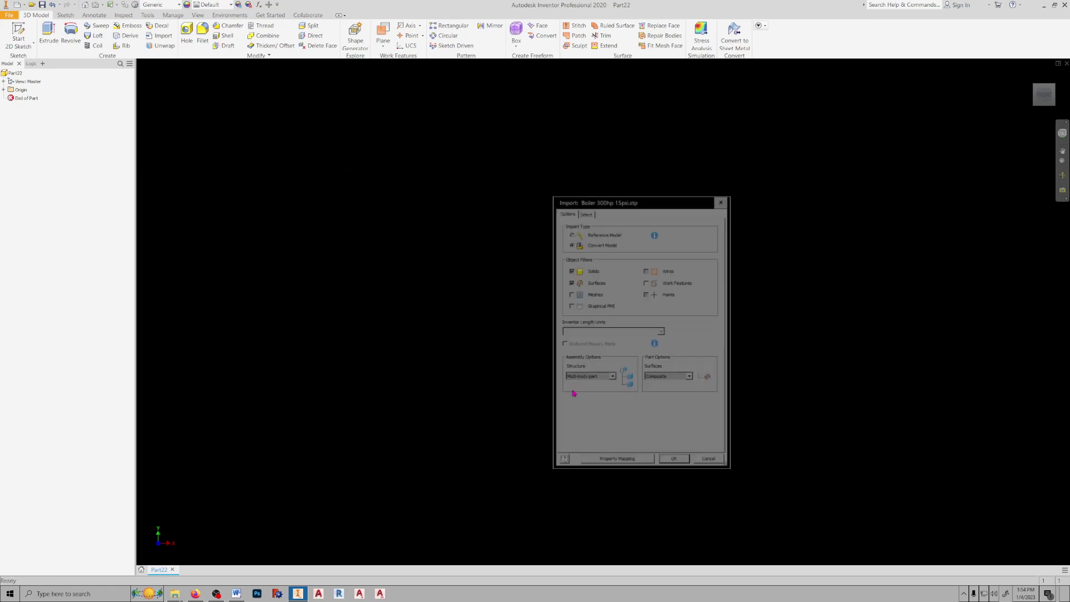
click(691, 378)
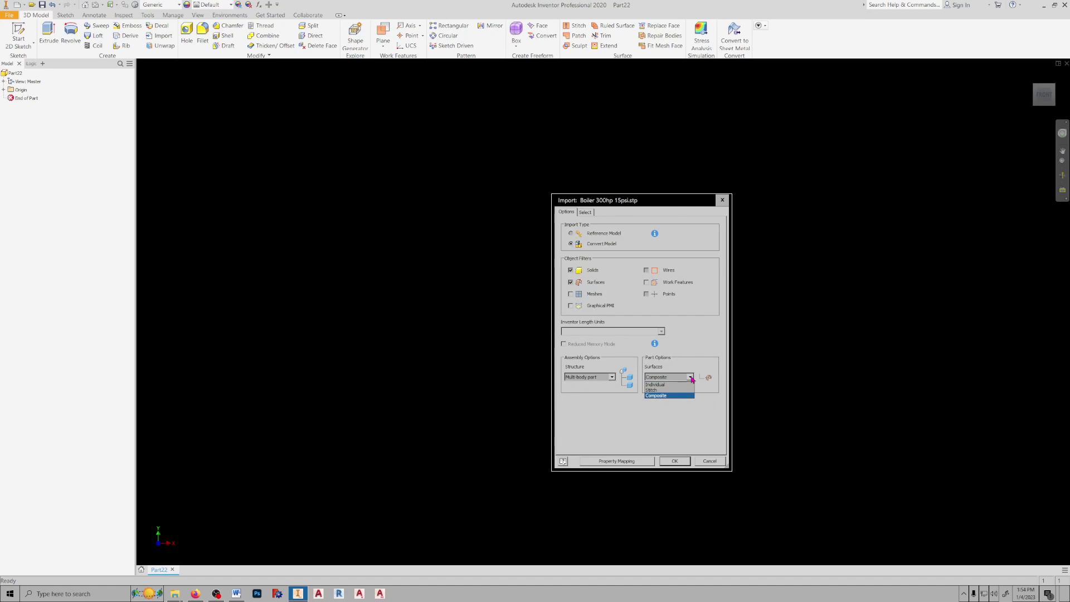
click(661, 392)
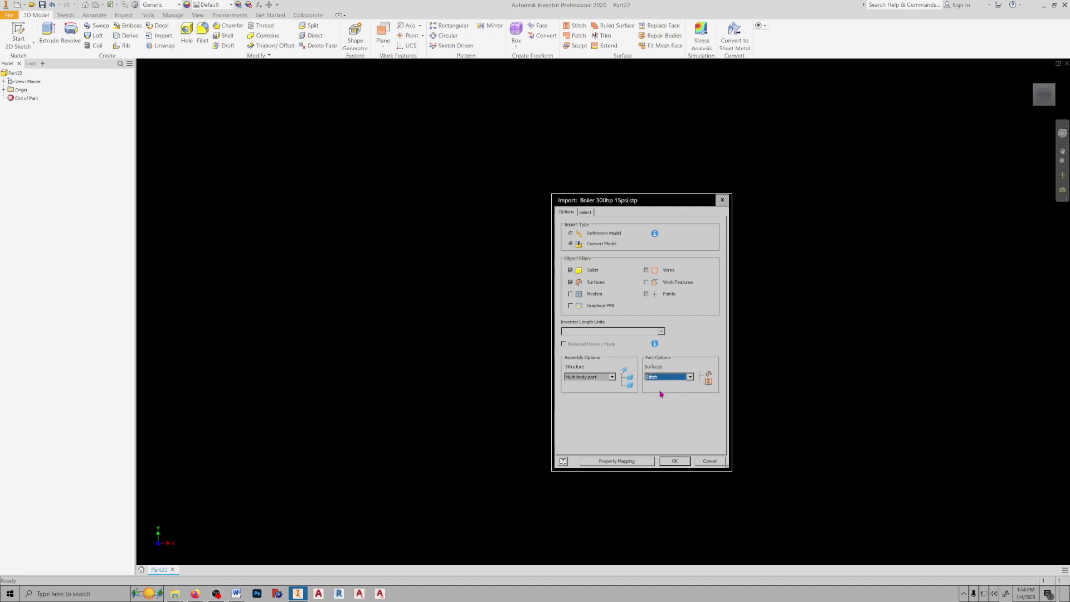
click(674, 461)
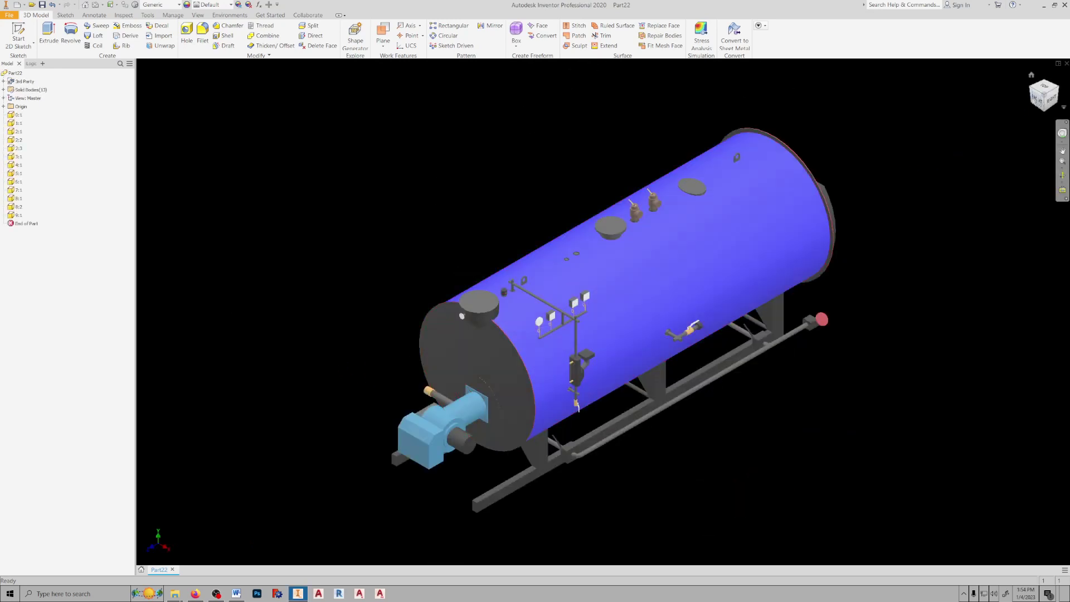
Redefine the boiler's front view as the Top view so the tank stands upright.
click(1039, 102)
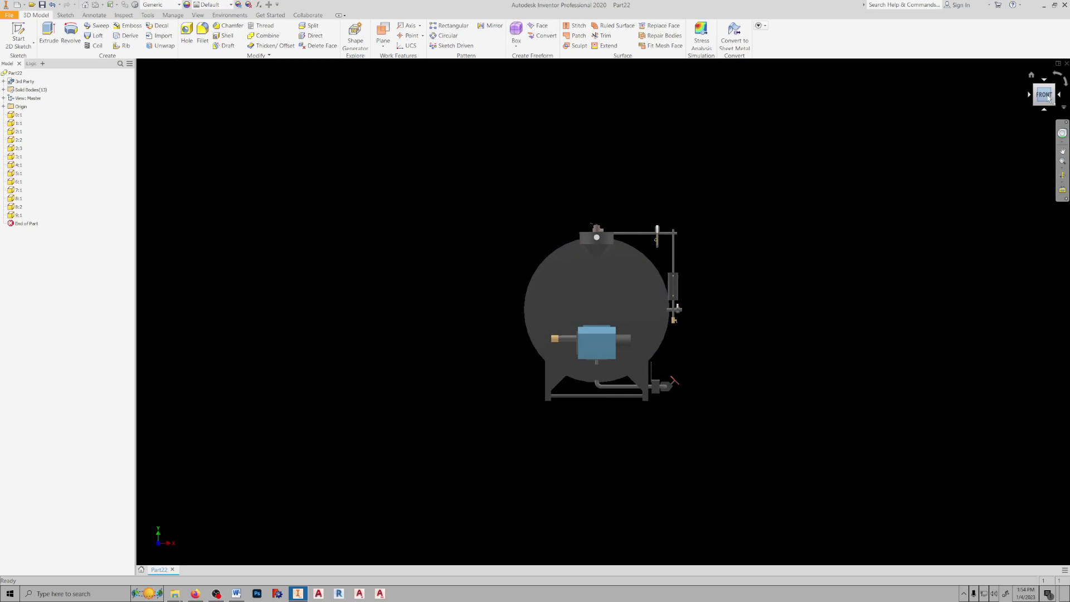
right_click(1049, 98)
mouse_move(1007, 170)
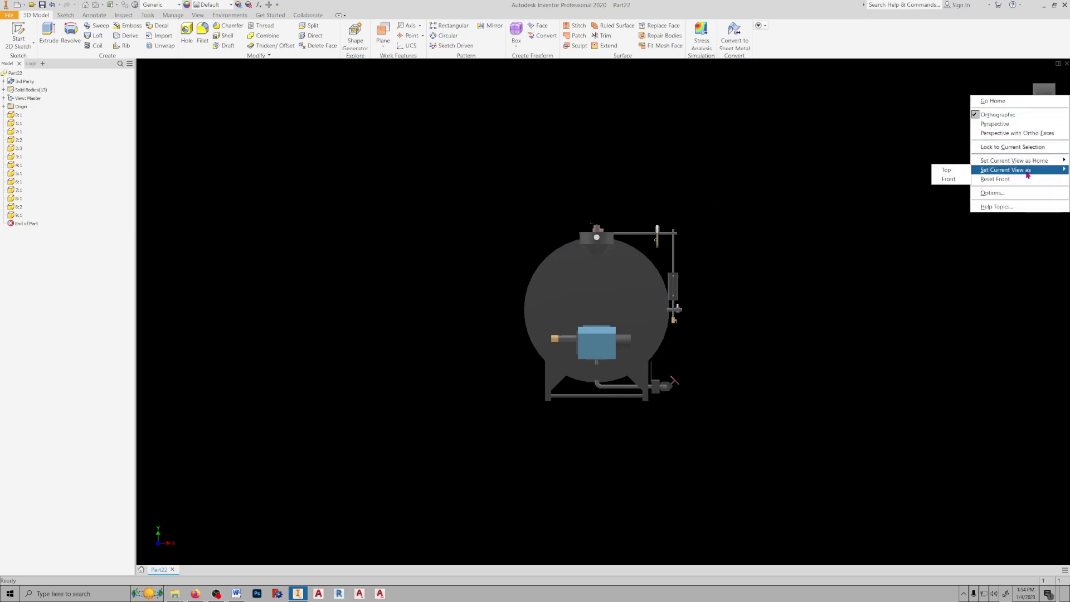
click(950, 170)
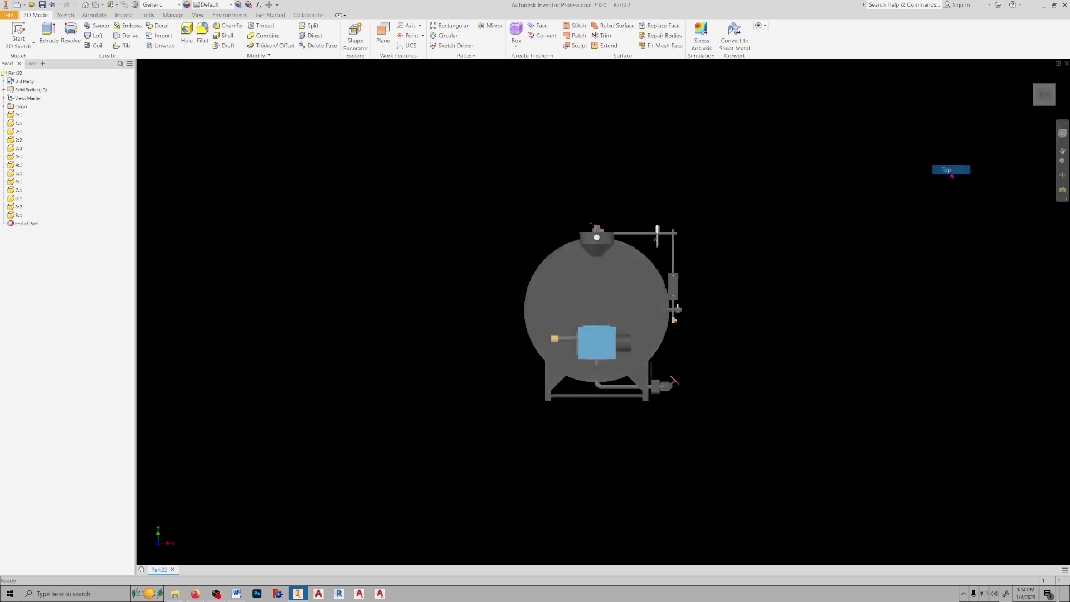
mouse_move(1021, 127)
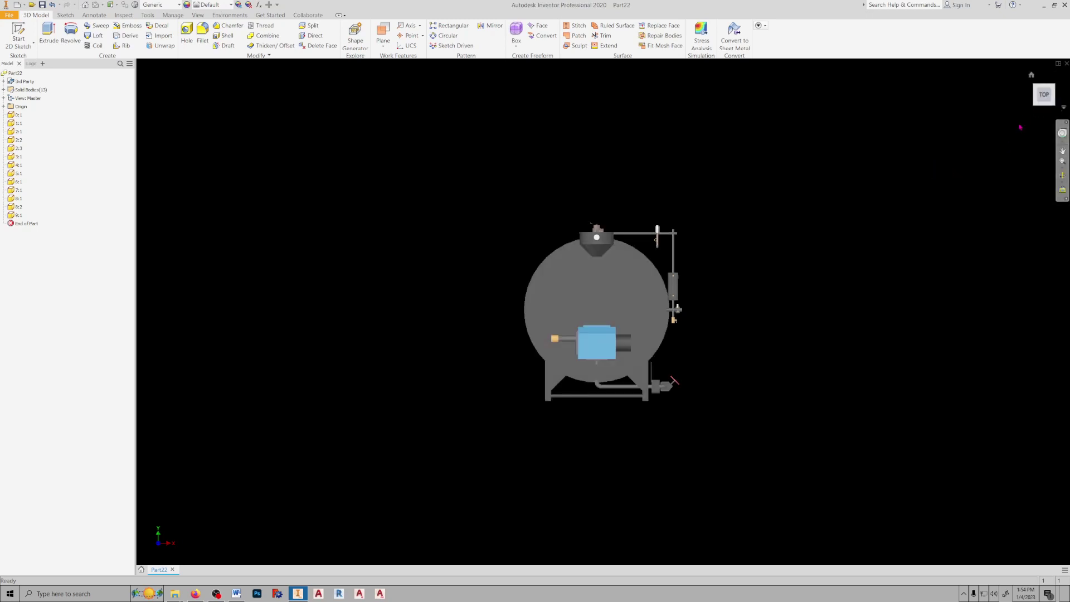
Orbit to an isometric view and save it as the Home view with Fit to View.
click(1052, 103)
drag(1047, 98, 1050, 99)
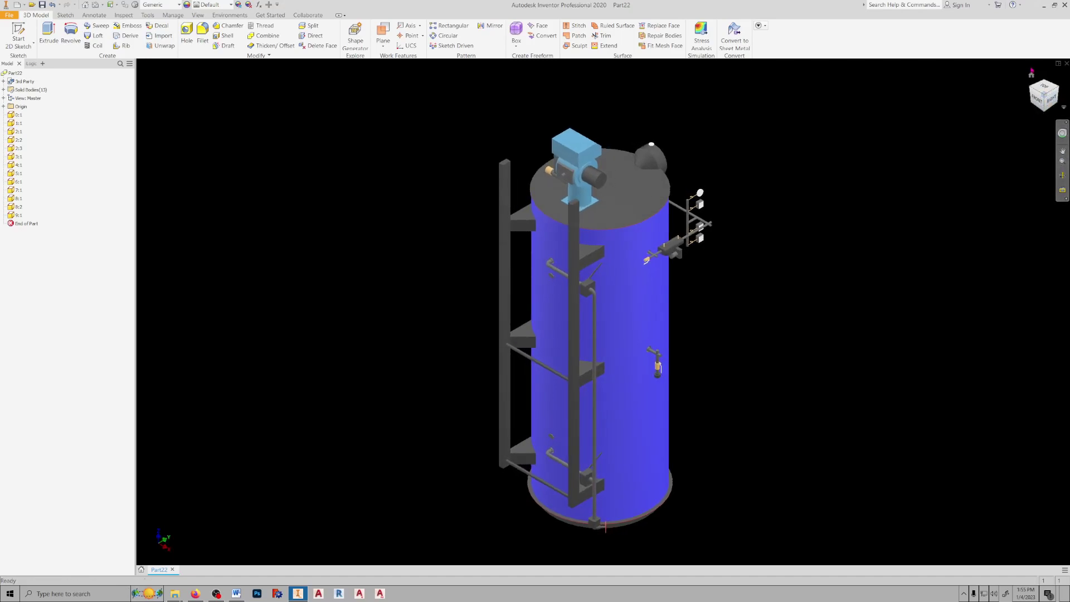
right_click(1031, 76)
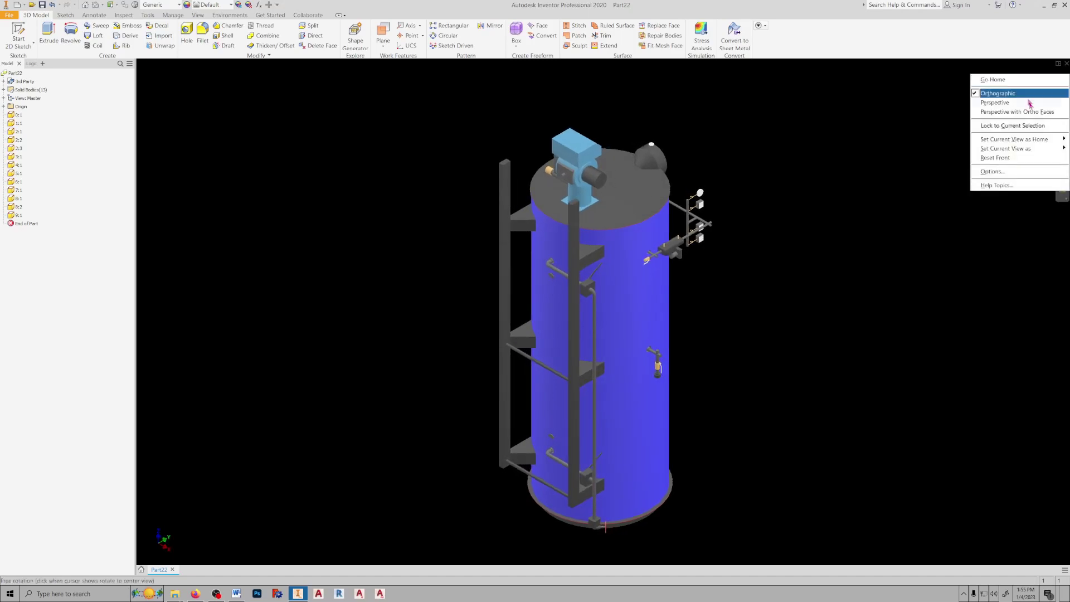
mouse_move(1014, 139)
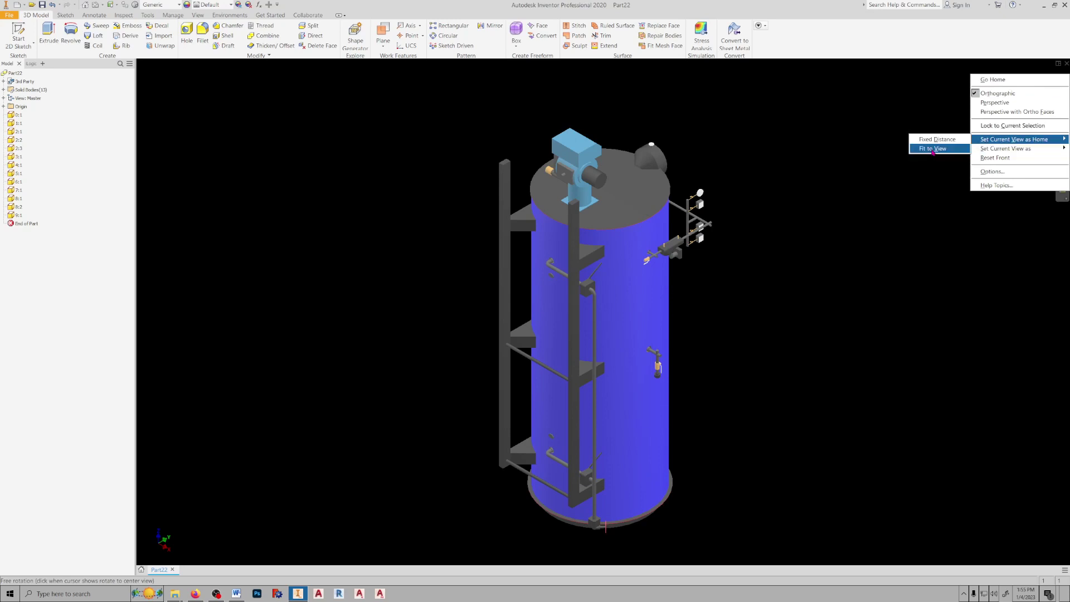
click(933, 149)
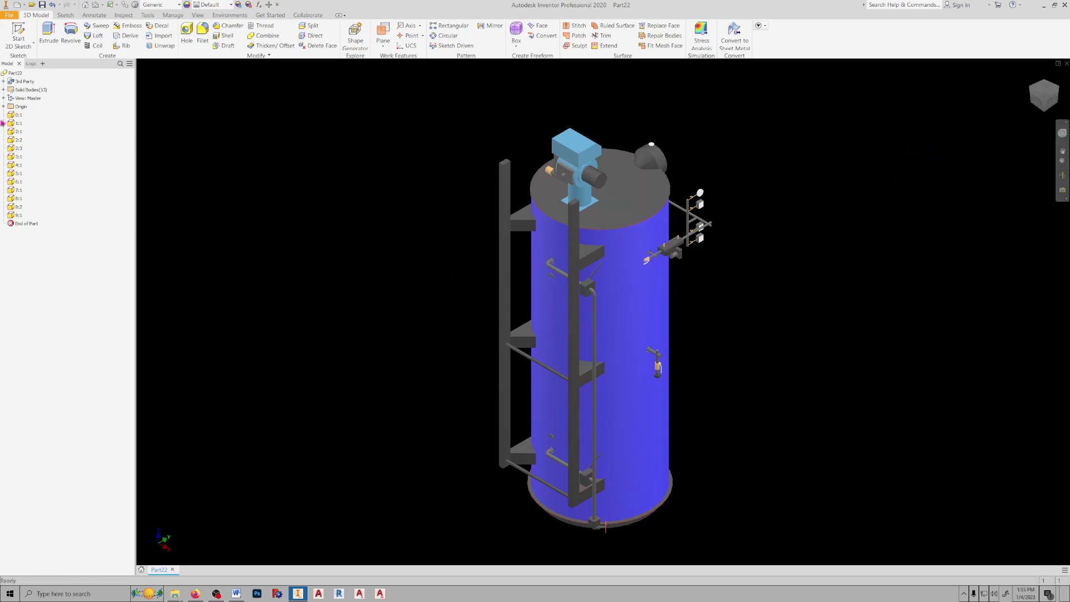
Expand Solid Bodies and Origin, and turn on visibility of the X Axis and XZ Plane.
click(4, 91)
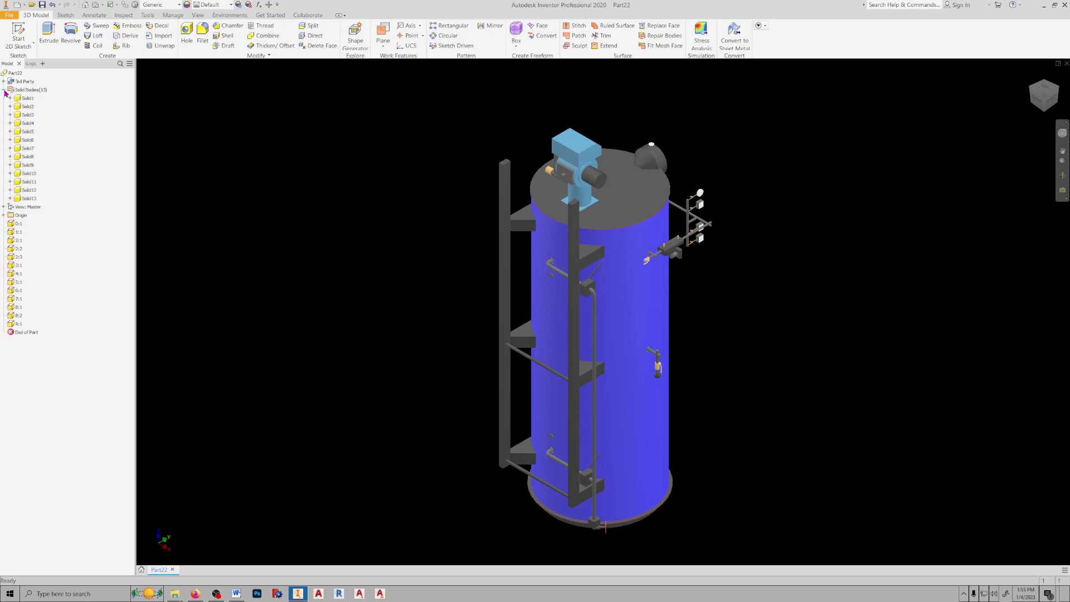
click(4, 216)
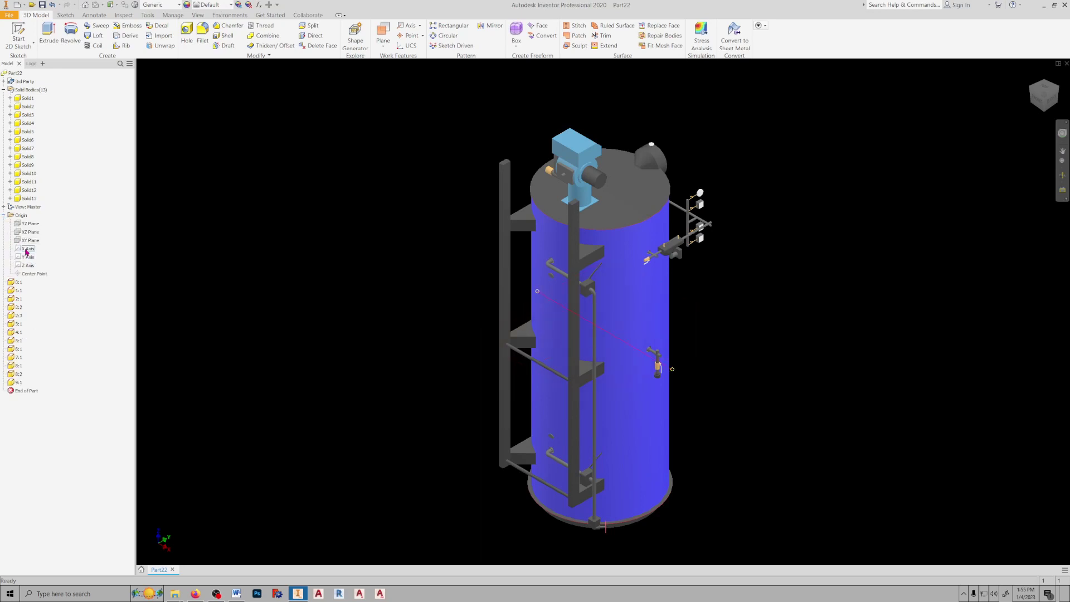
right_click(27, 251)
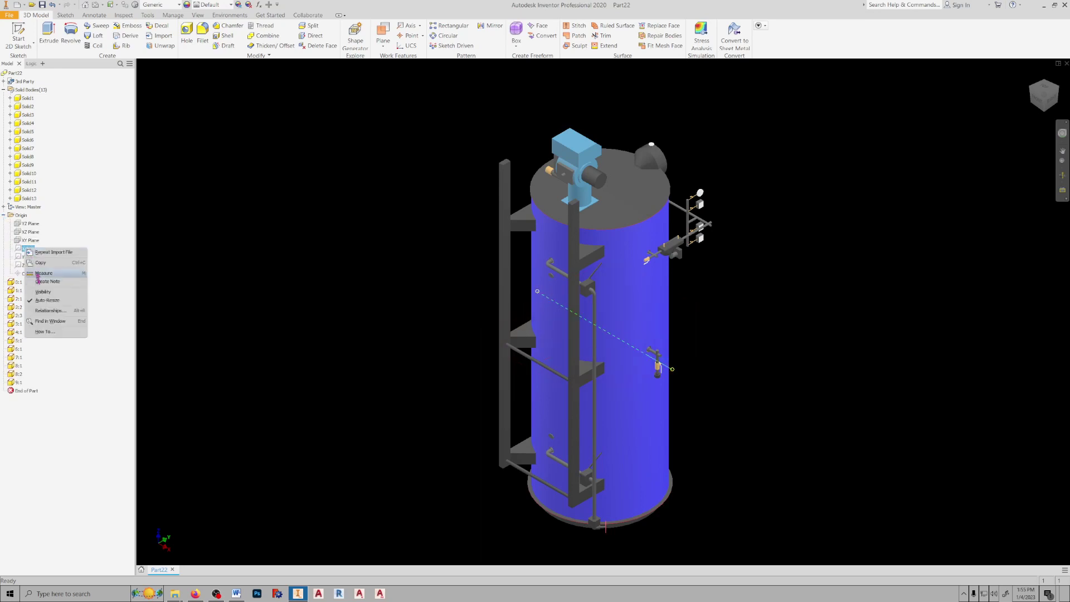
click(44, 296)
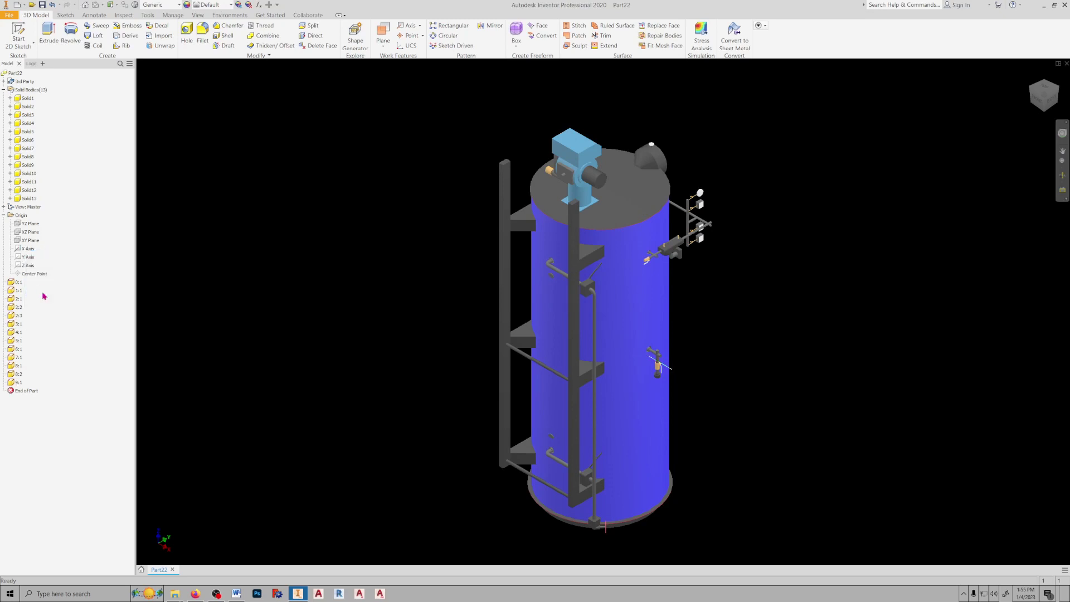
right_click(29, 231)
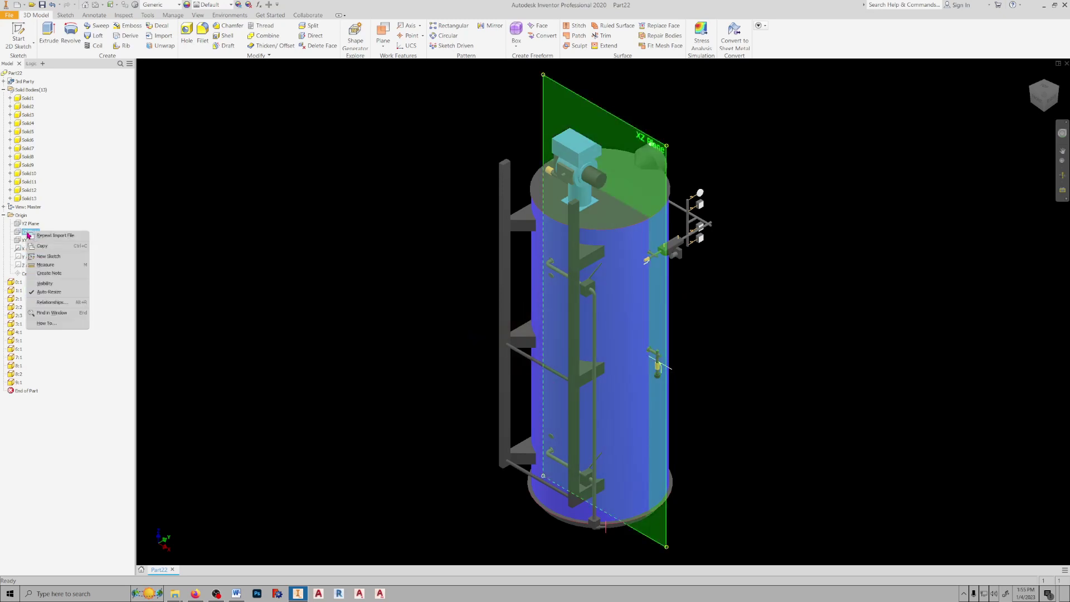
click(36, 287)
click(24, 99)
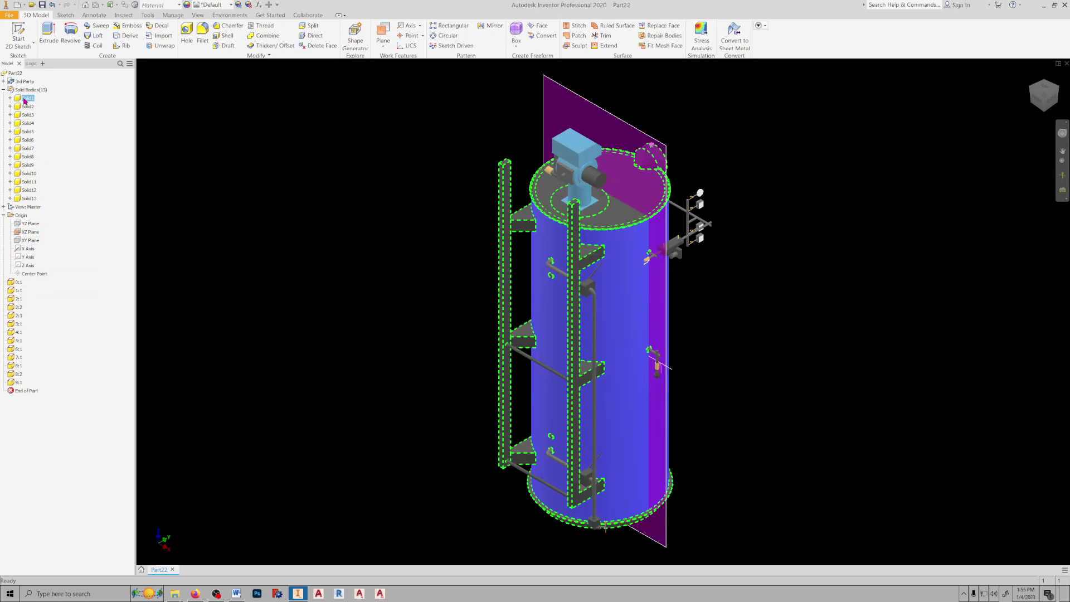
Rotate all 13 bodies, Solid1–Solid13, 90 deg about the X Axis with Move Bodies.
shift+click(26, 200)
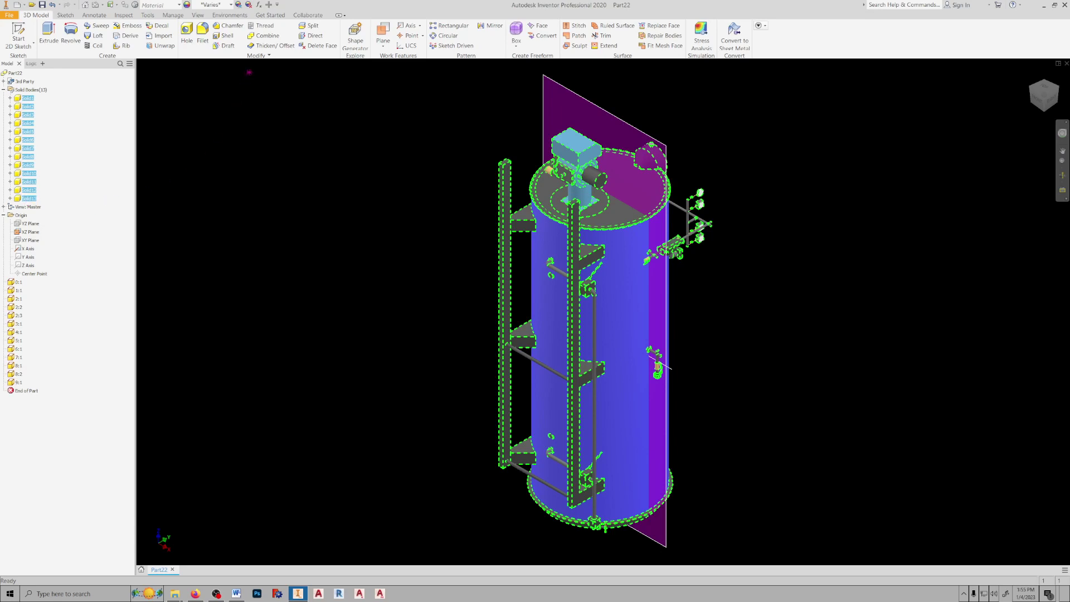
click(269, 57)
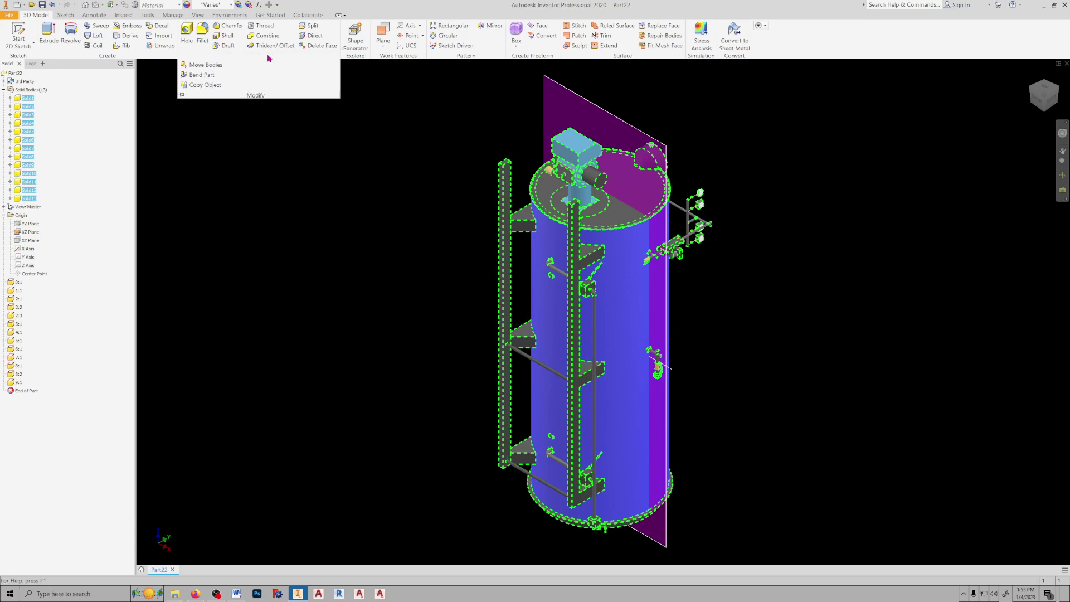
click(210, 66)
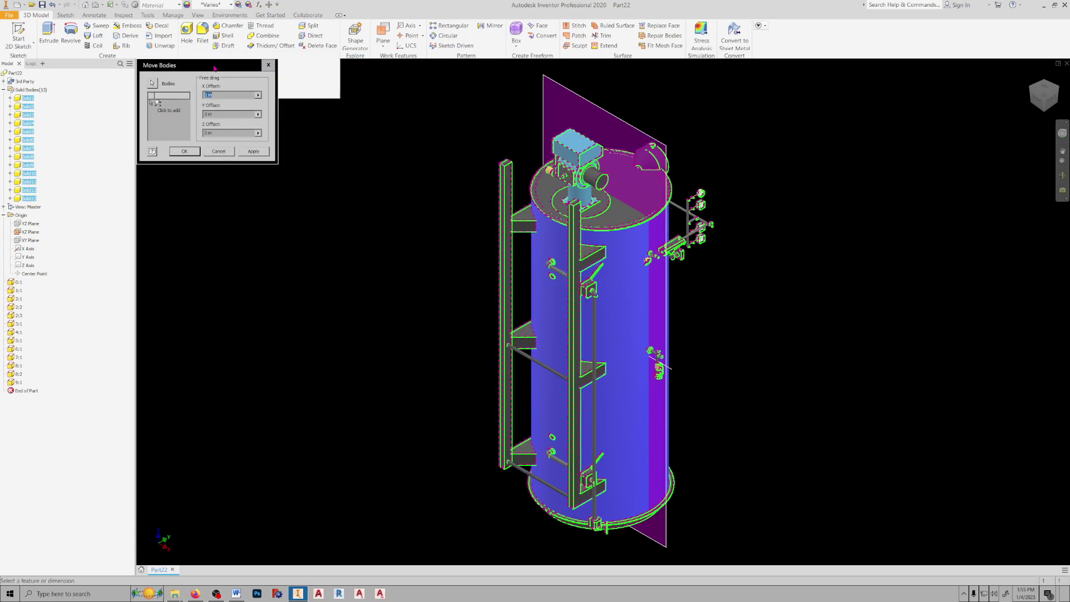
click(188, 105)
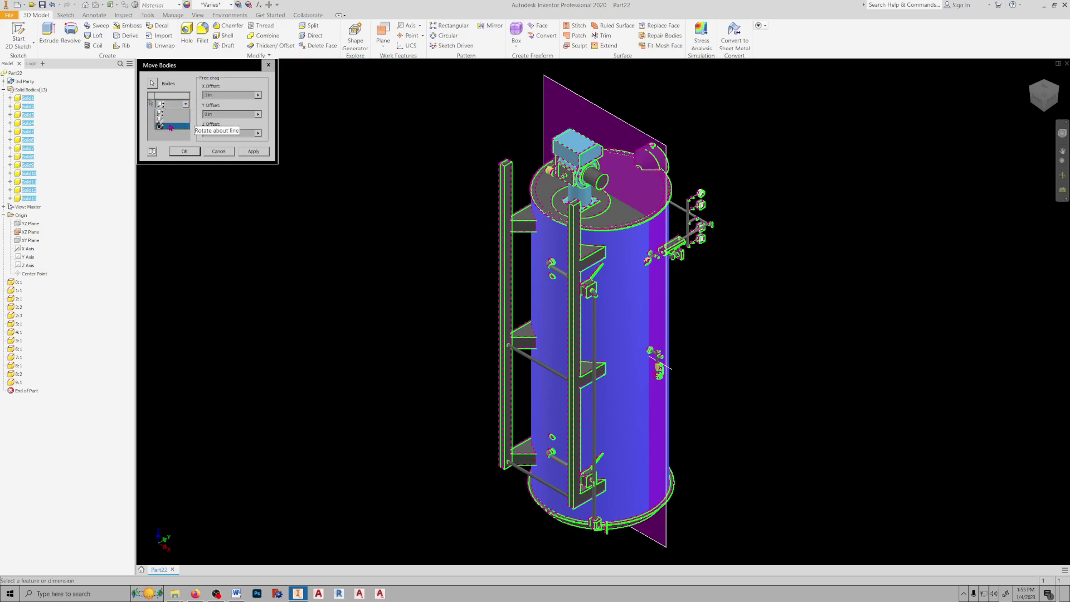
click(170, 127)
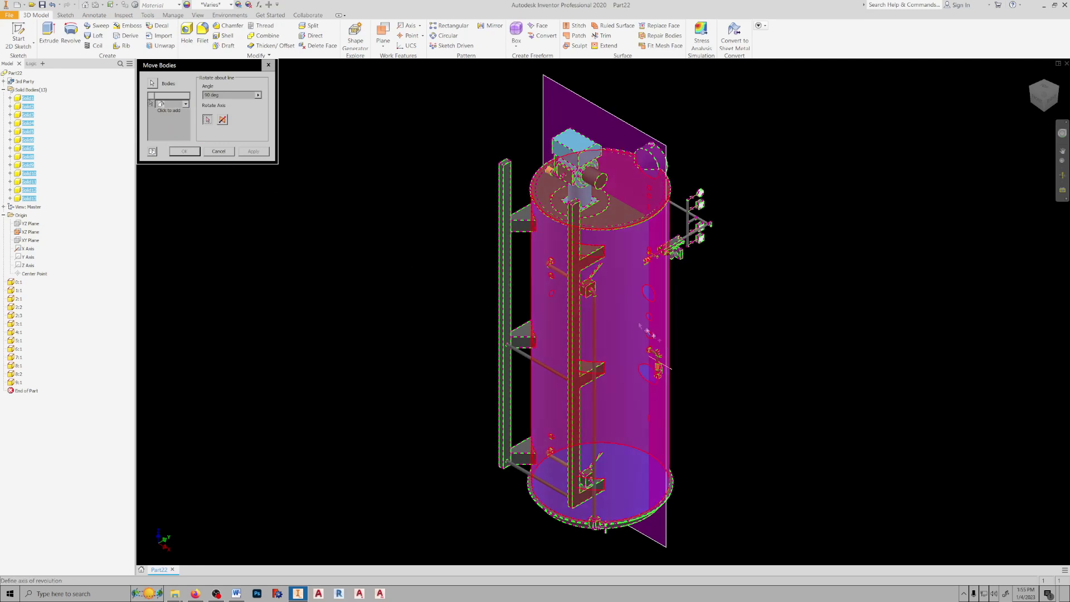
click(673, 372)
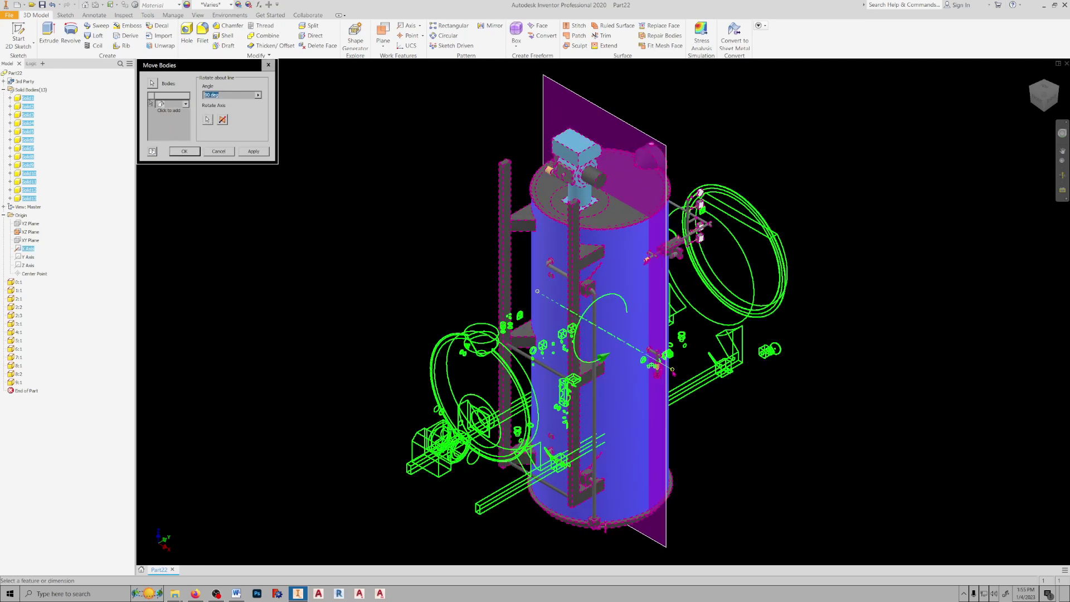
click(261, 152)
click(217, 152)
middle_drag(313, 222, 315, 204)
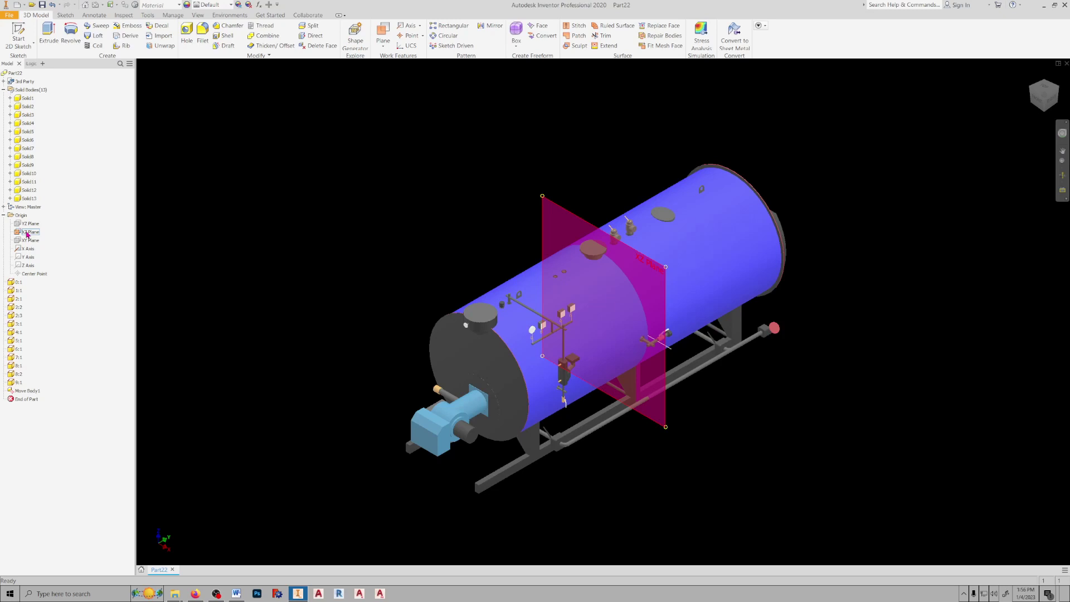
Hide the XZ Plane, show the XY Plane, and zoom in on the burner end.
right_click(27, 234)
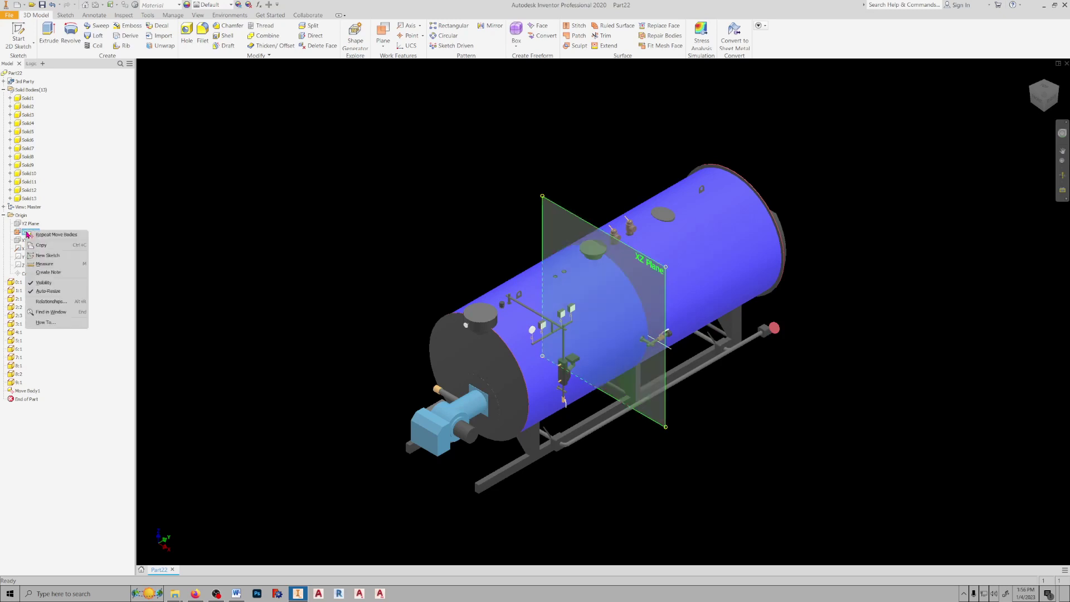
click(32, 287)
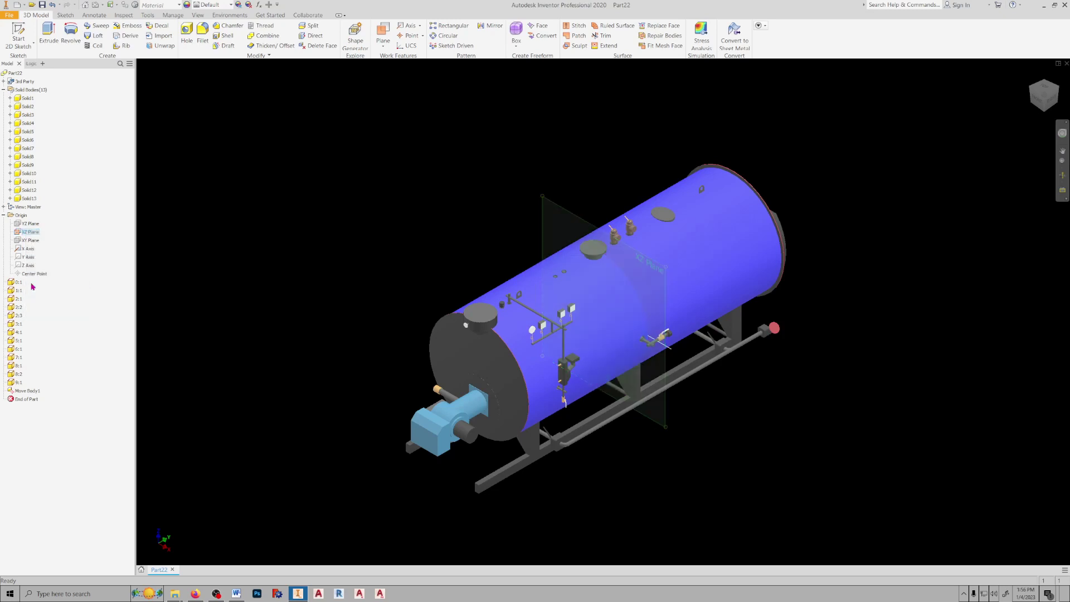
right_click(27, 245)
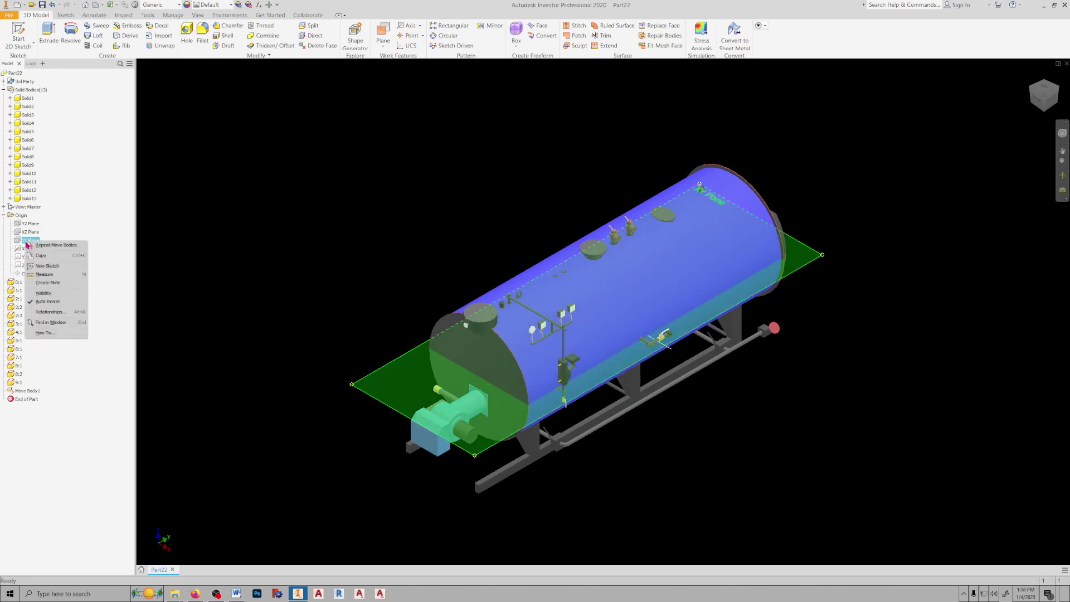
click(44, 293)
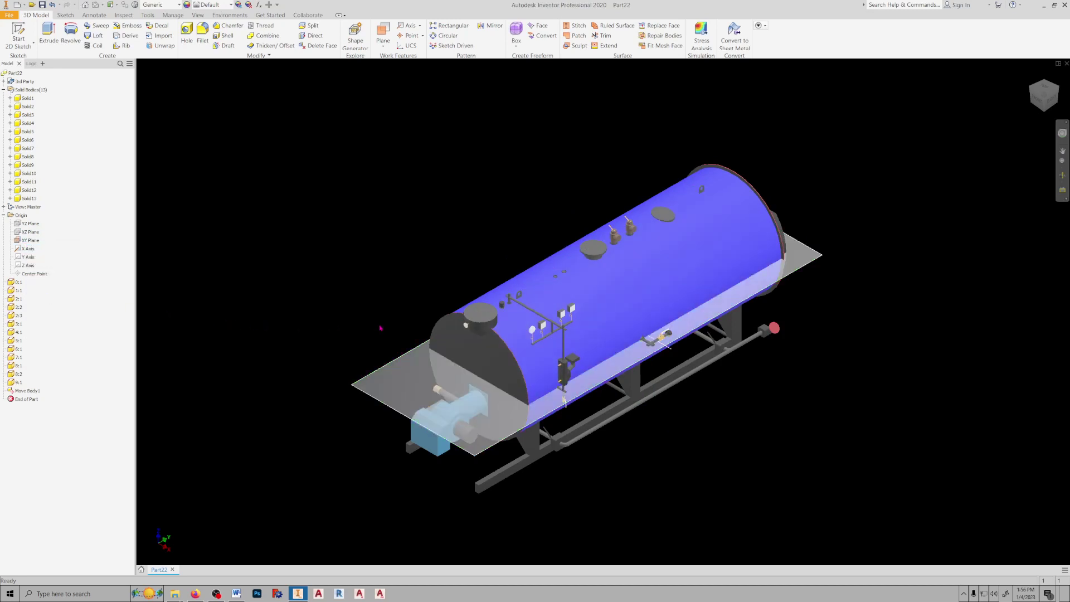
shift+middle_drag(381, 328, 390, 279)
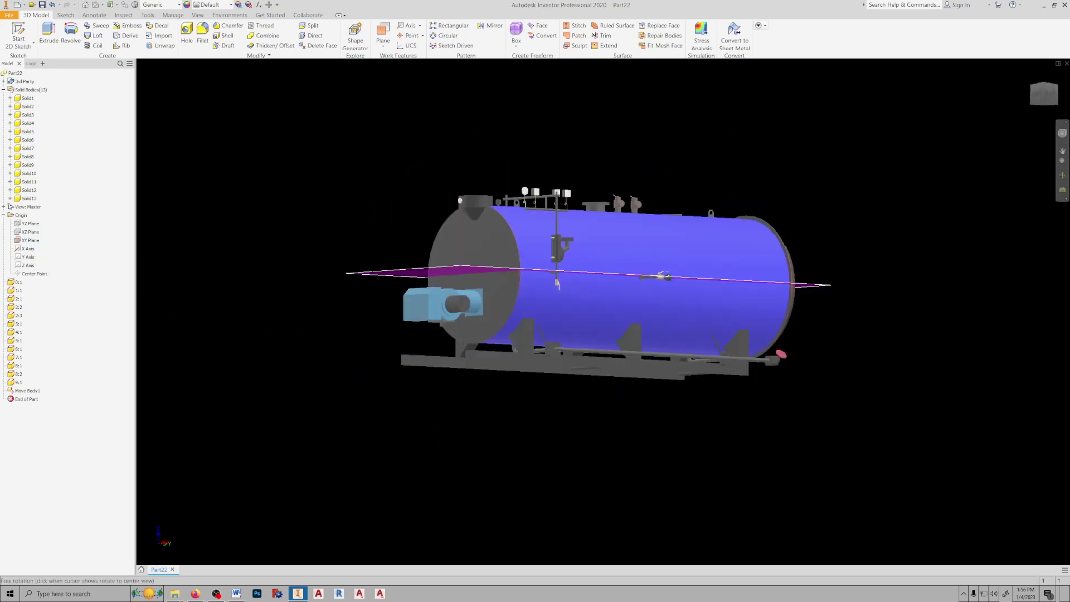
scroll(306, 277, up, 3)
right_click(305, 277)
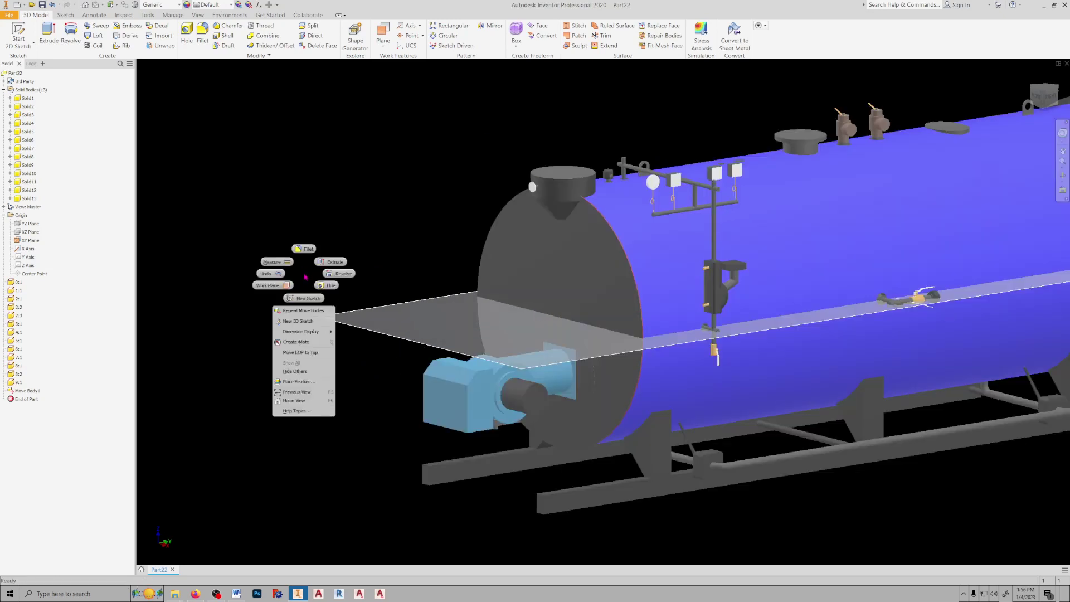
Measure the 53.063 in minimum distance from the frame's bottom corner to the XY Plane and copy it.
click(267, 267)
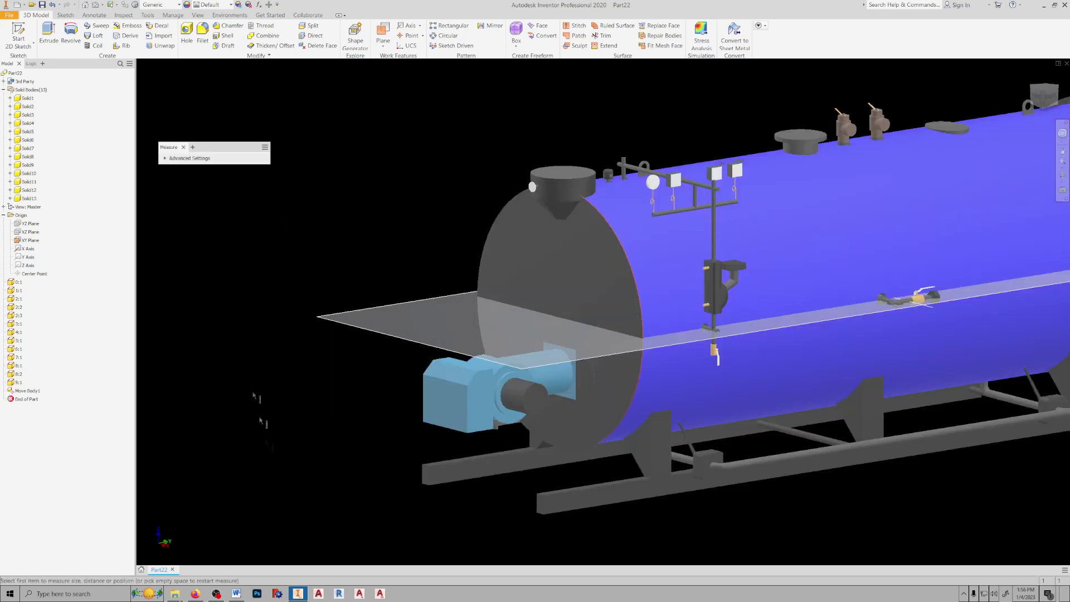
click(544, 515)
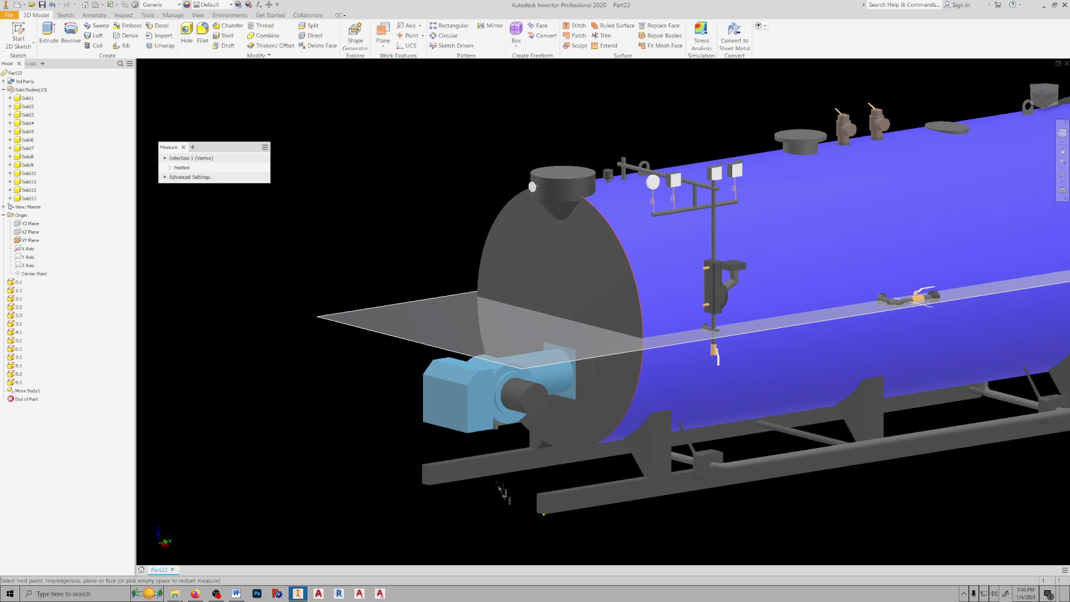
click(427, 346)
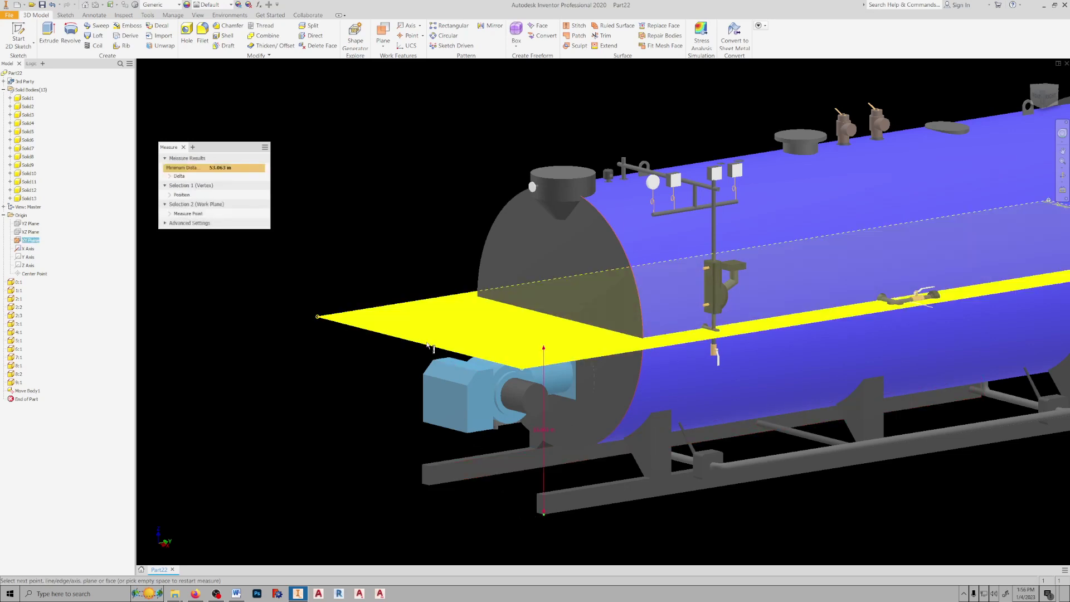
mouse_move(209, 168)
right_click(233, 170)
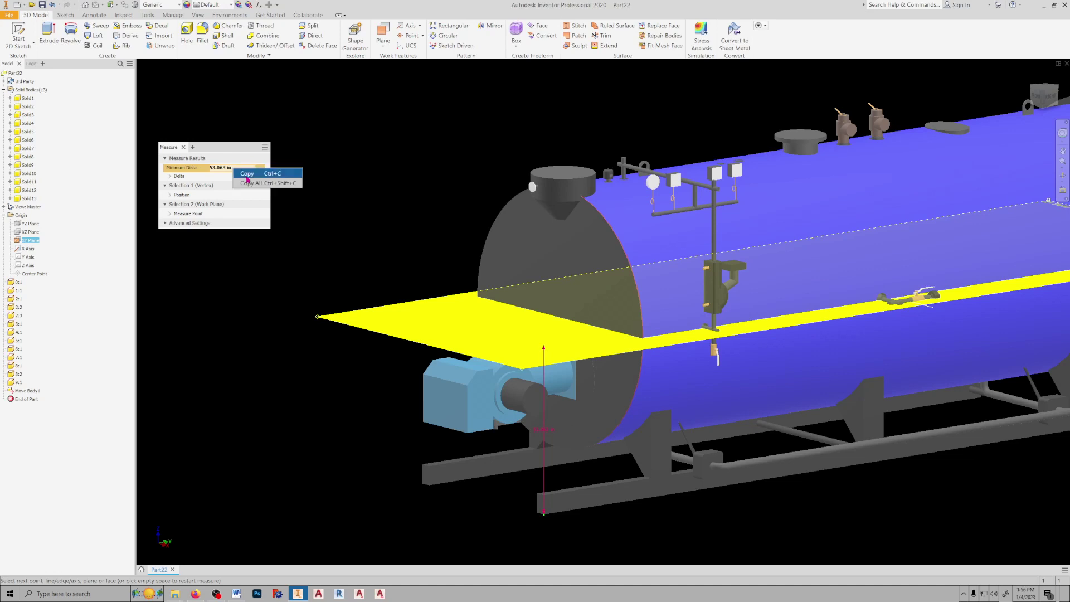
click(249, 174)
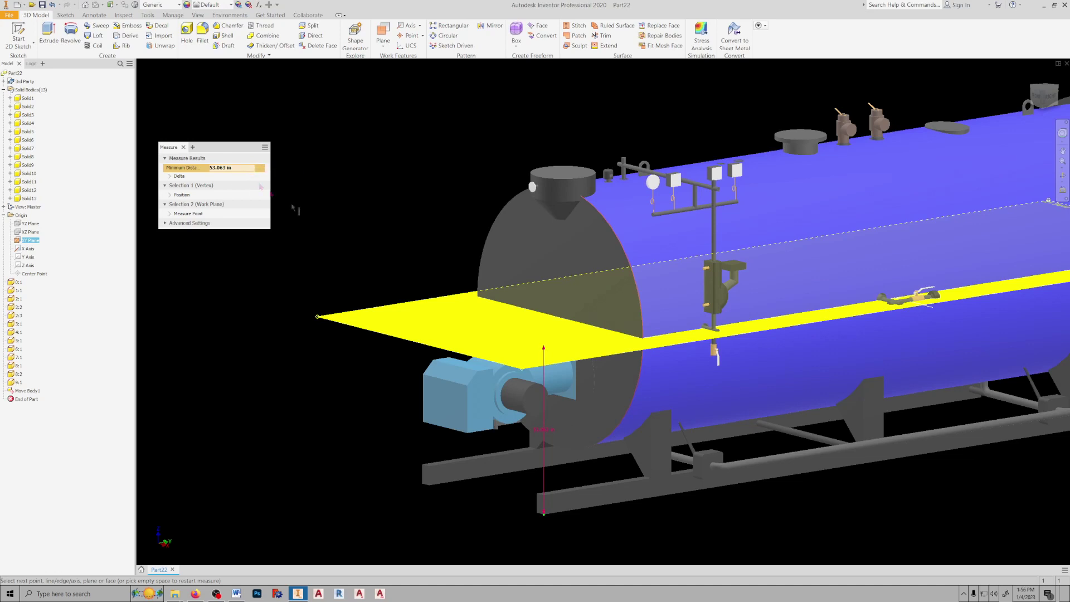
click(329, 229)
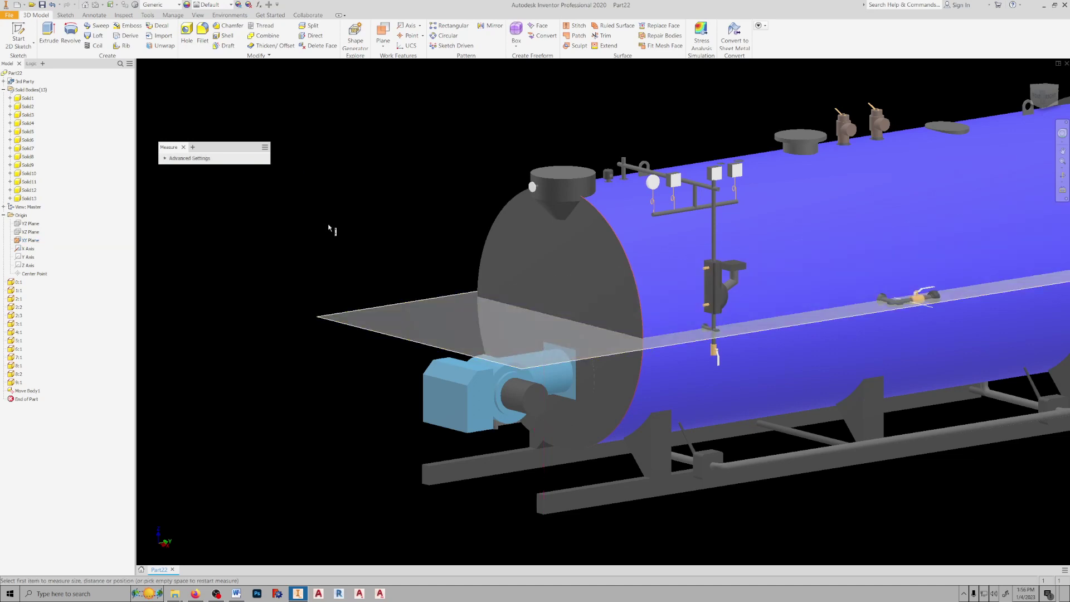
right_click(330, 229)
click(289, 223)
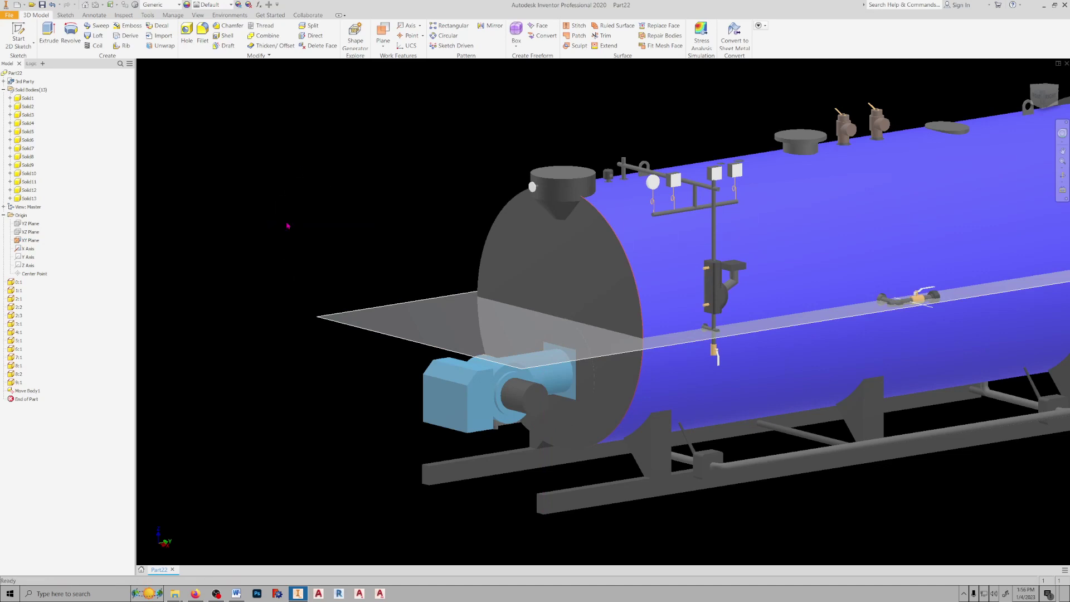
click(26, 99)
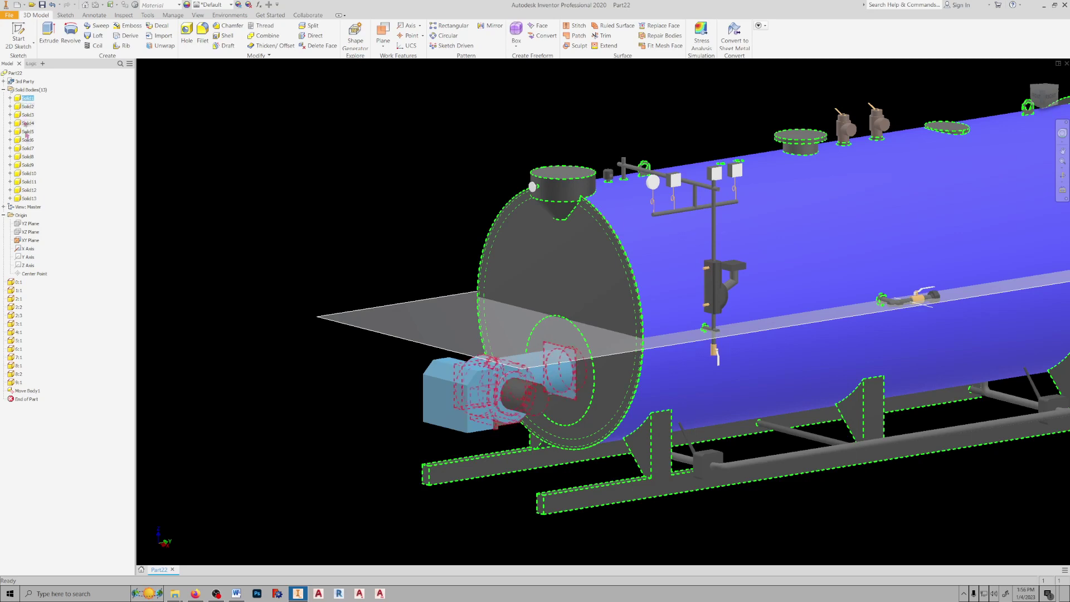
Move all 13 bodies by X 0 and Z 53.063 in so the frame sits on the XY Plane.
shift+click(30, 199)
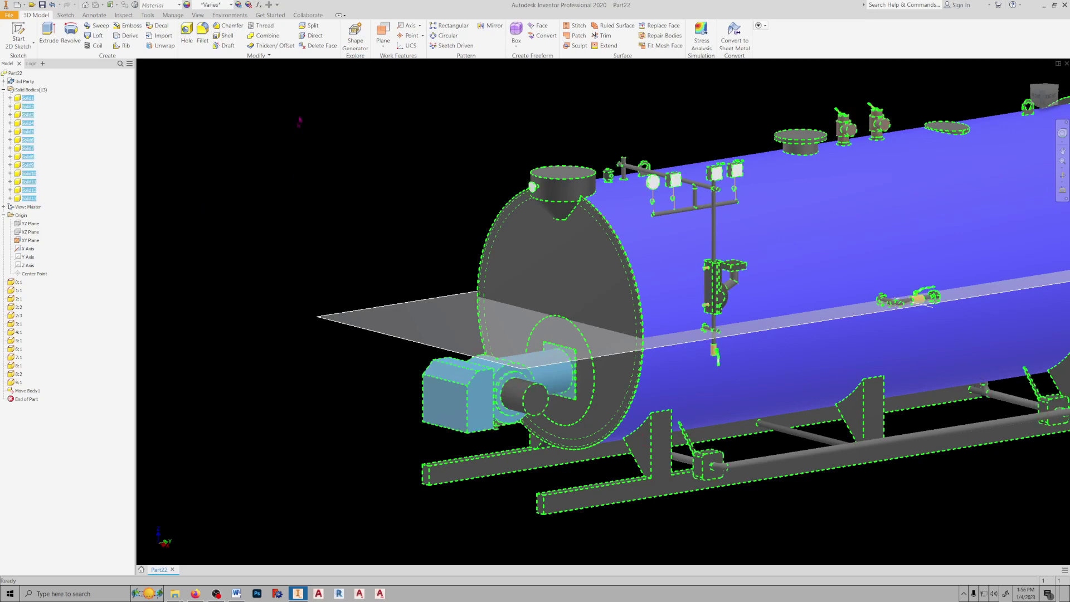
click(268, 55)
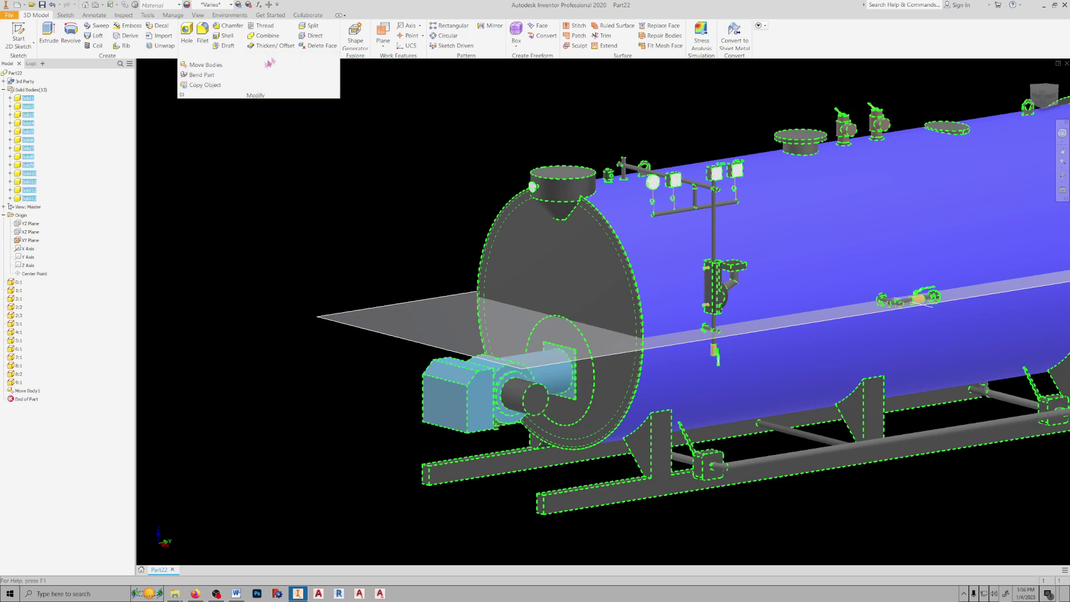
click(207, 65)
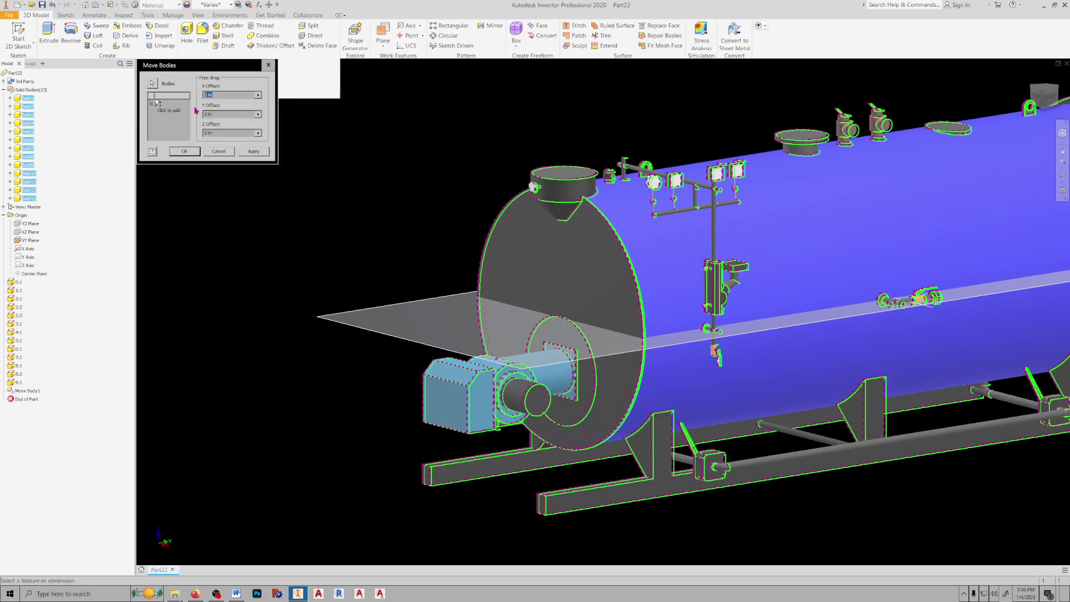
text(0)
double_click(221, 133)
right_click(221, 134)
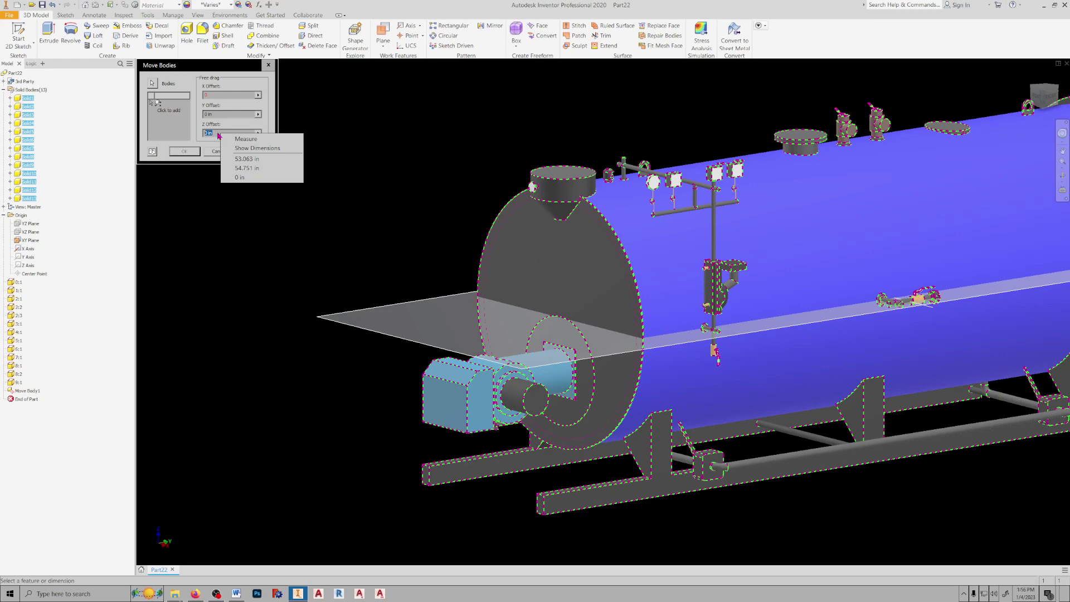
click(247, 160)
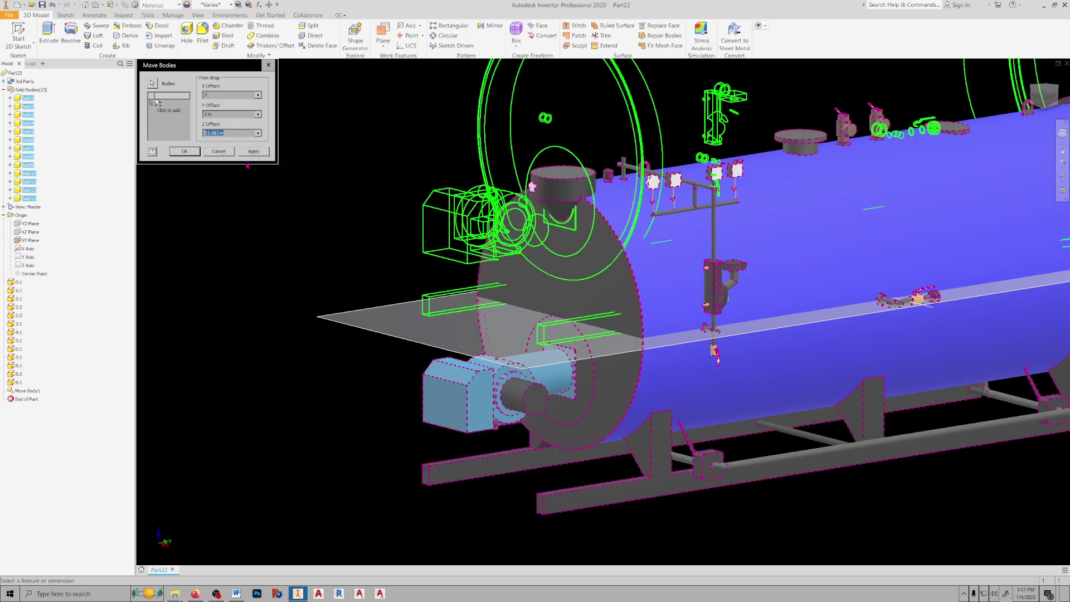
click(253, 153)
click(221, 154)
mouse_move(394, 201)
middle_down()
mouse_move(363, 256)
mouse_move(312, 259)
middle_up()
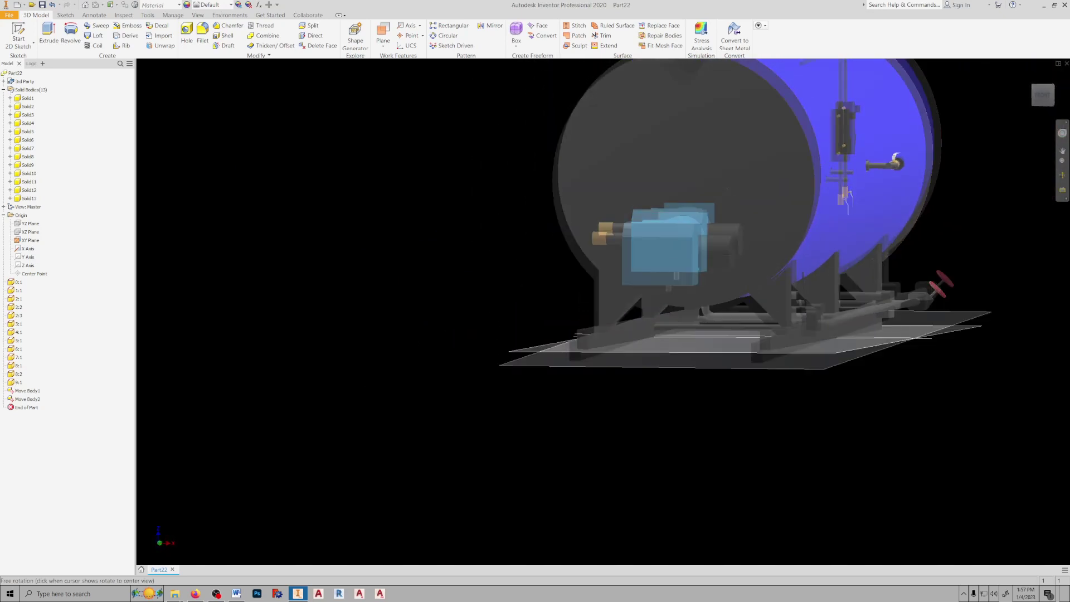
shift+middle_drag(312, 259, 368, 254)
Hide the XY Plane and X Axis and return to the Home view.
click(26, 250)
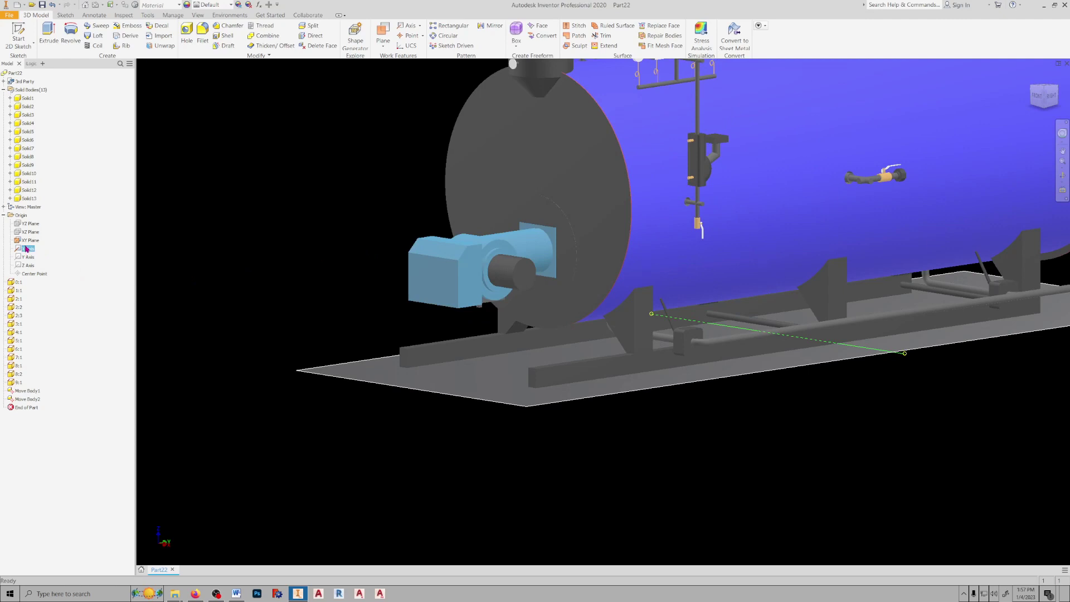
ctrl+click(26, 241)
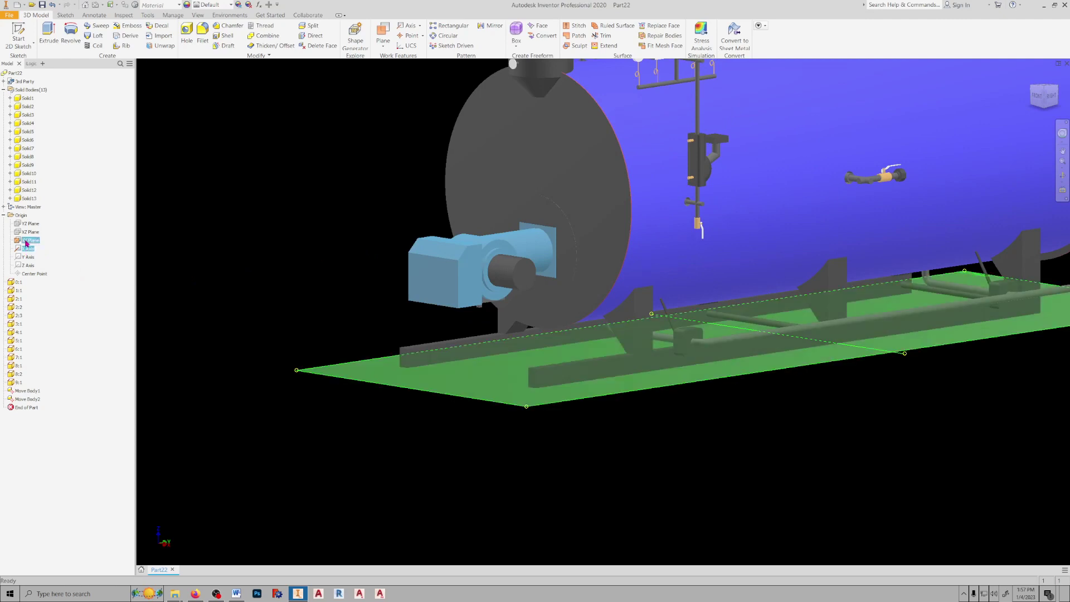
right_click(26, 243)
click(43, 284)
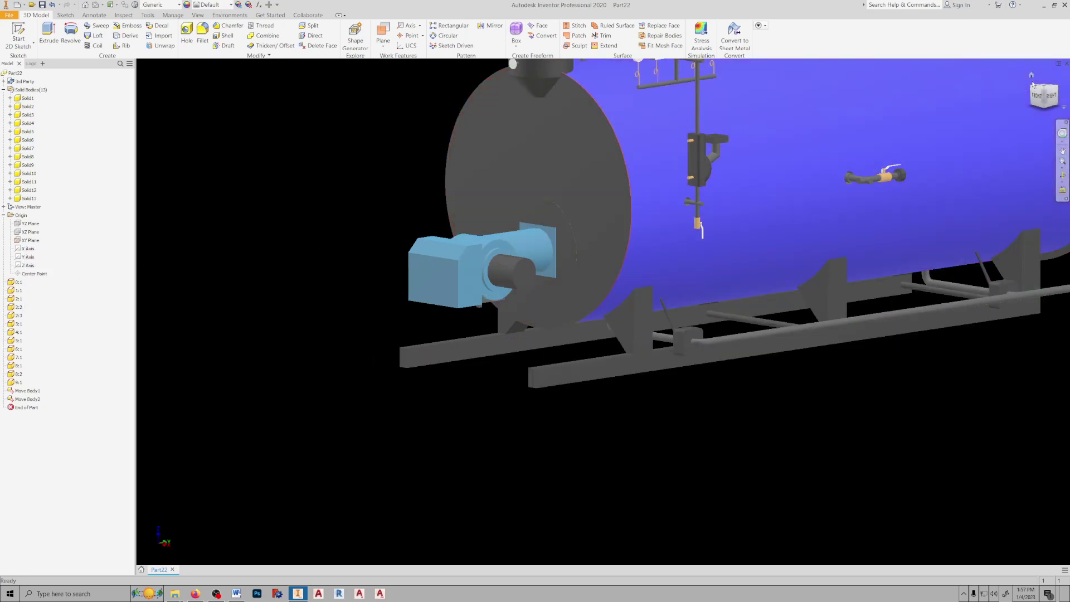
click(1031, 77)
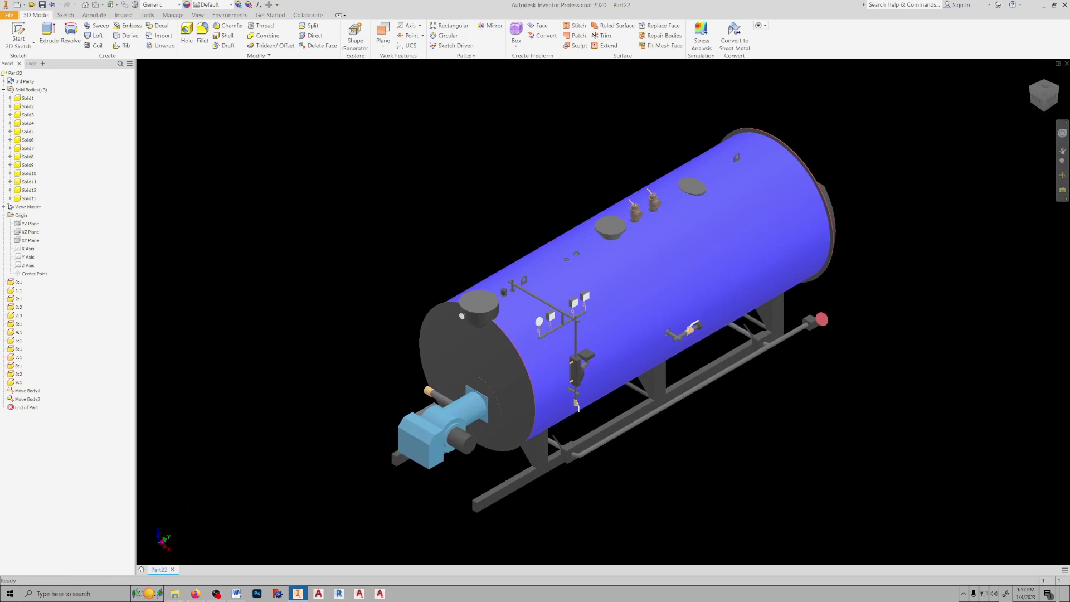
Combine the Solid10 gauge body into Solid7 as Combine1.
click(27, 149)
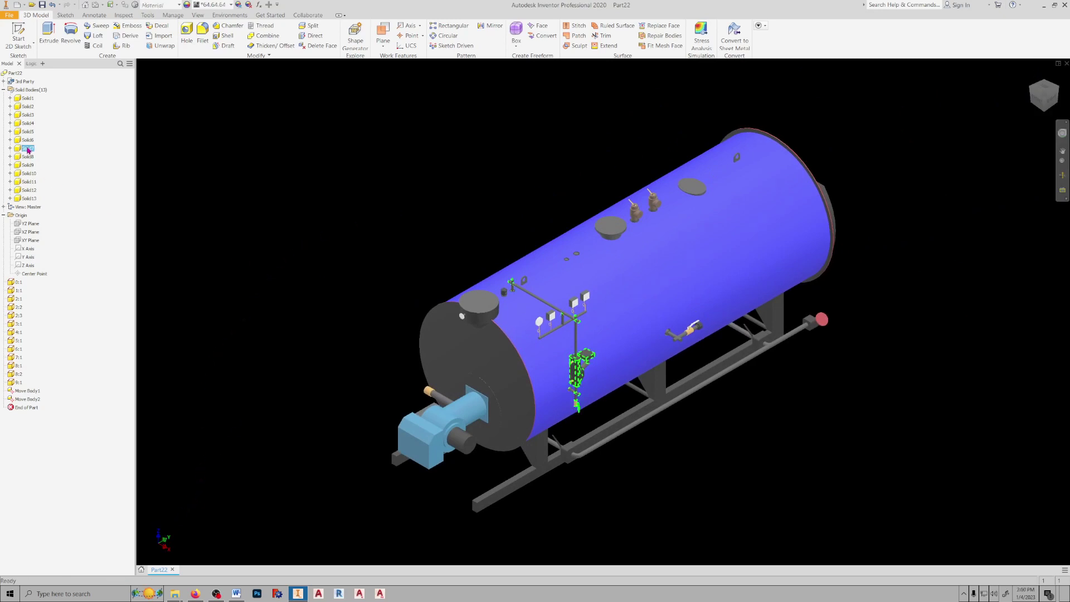
ctrl+click(27, 173)
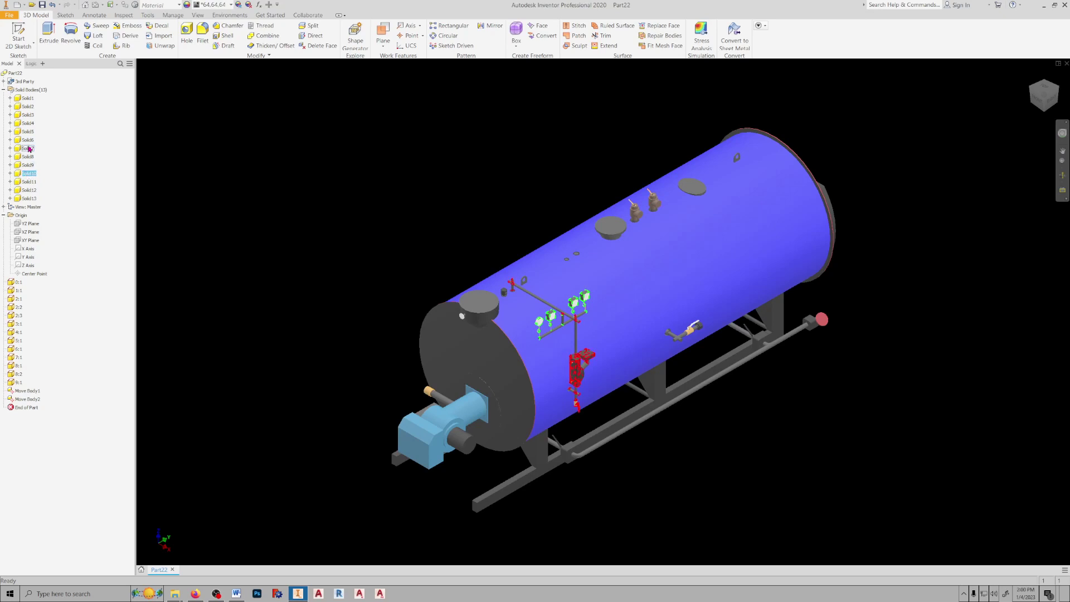
right_click(21, 175)
click(59, 155)
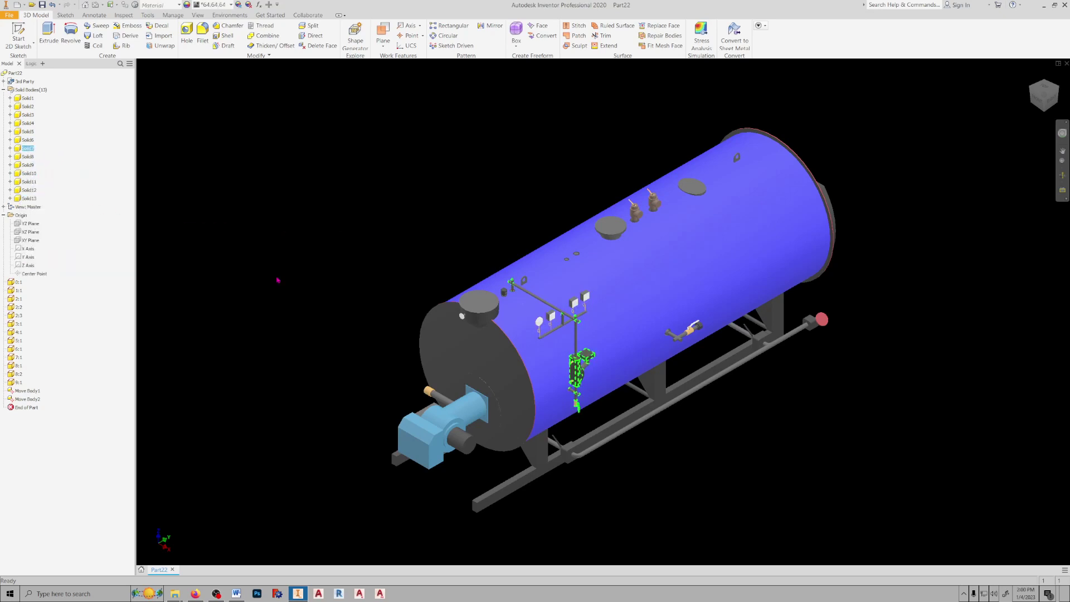
click(273, 37)
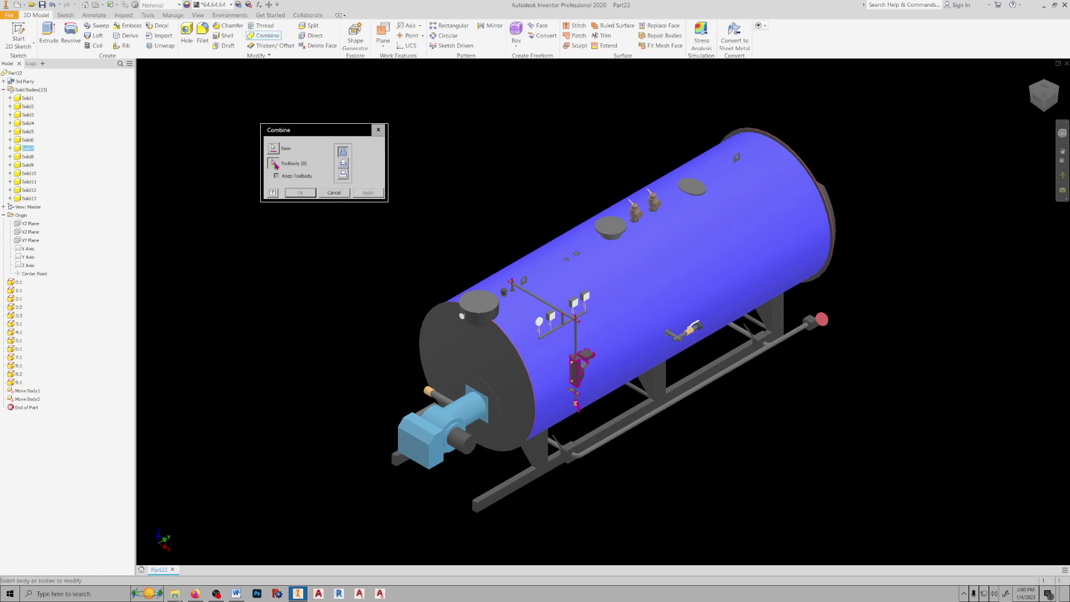
click(551, 318)
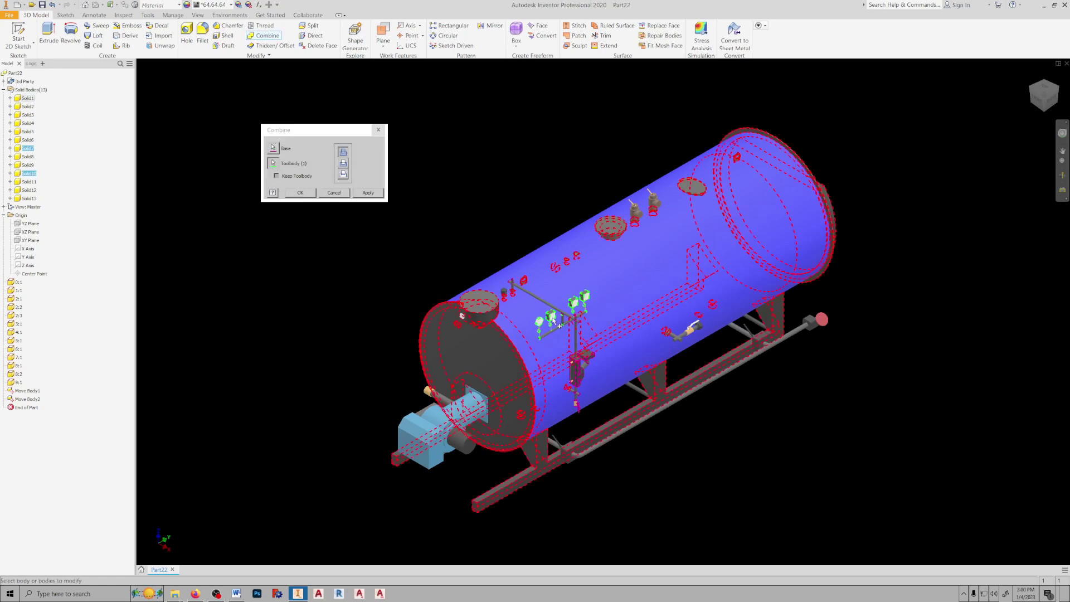
click(373, 194)
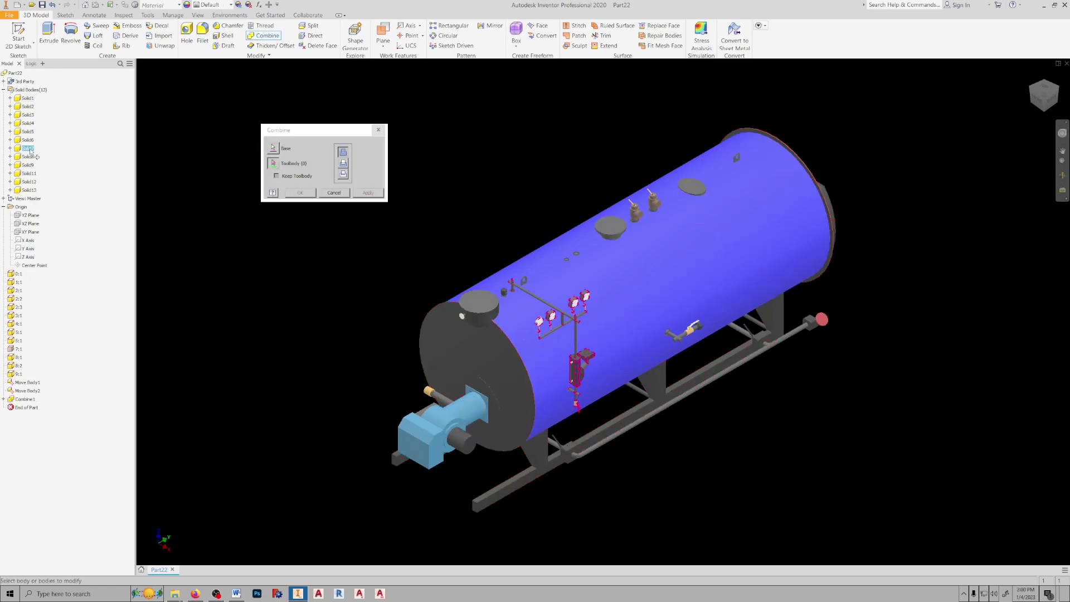
key(Escape)
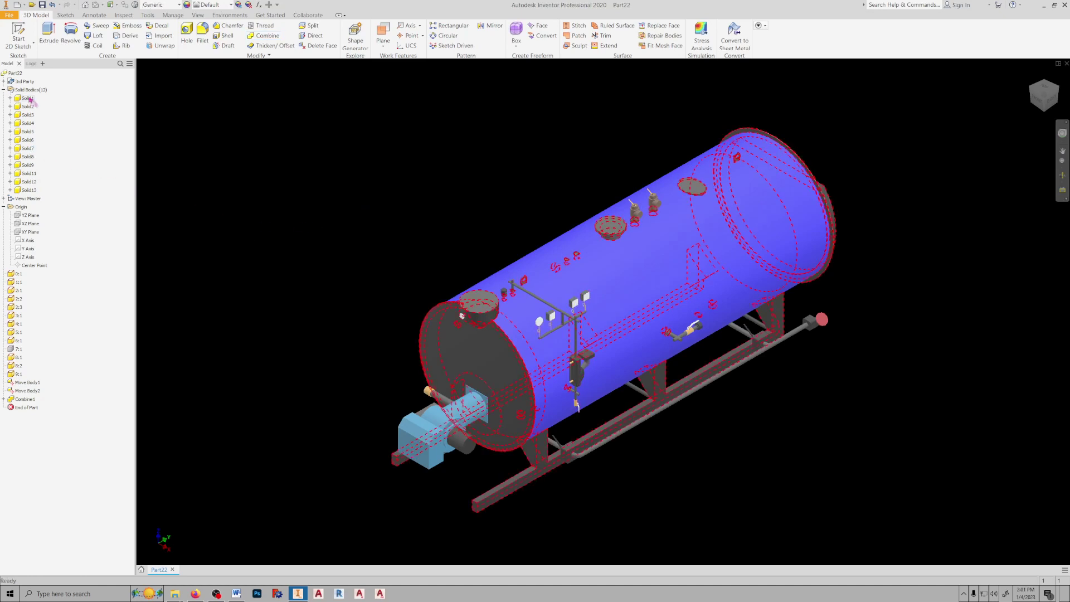
Rename Solid1 to 'Boiler Body' and Solid2 to 'Stack Temp GA'.
click(29, 99)
text(Boil)
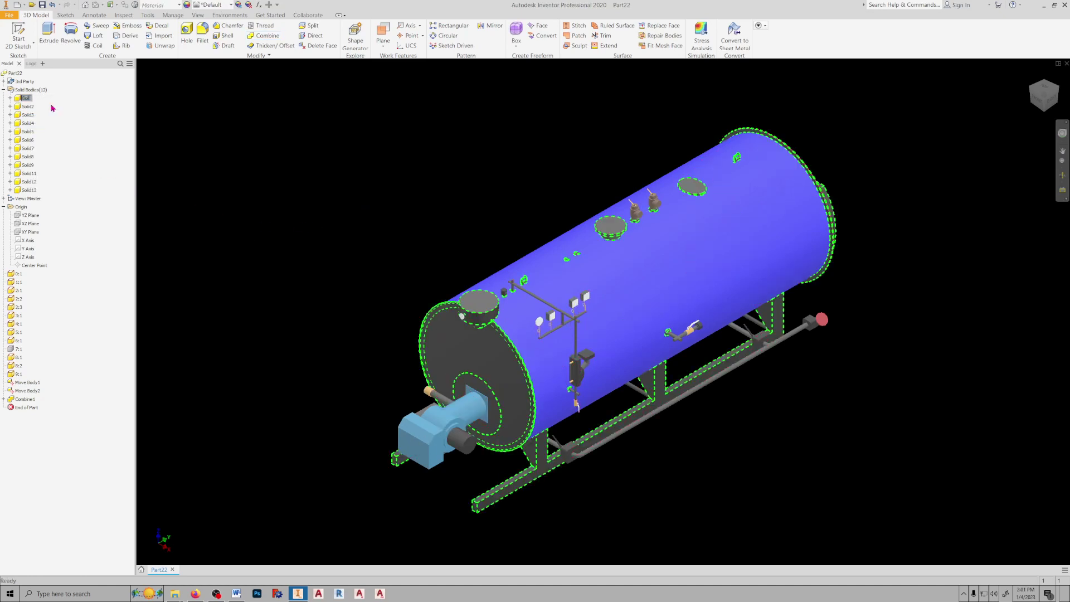
text(er fillody)
key(Return)
click(28, 106)
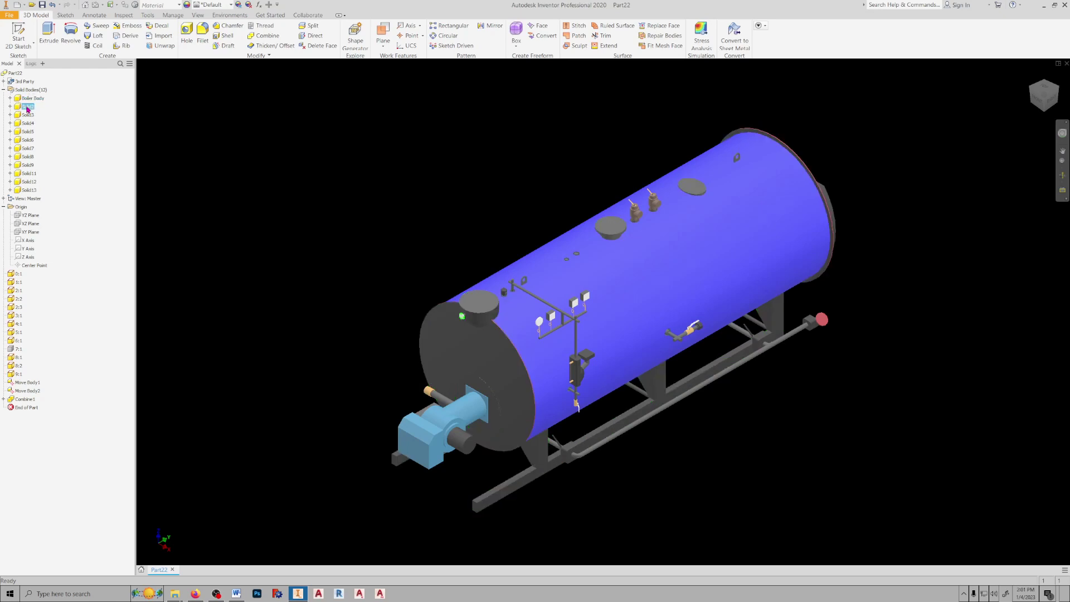
text(Shack Temp GA)
key(Return)
Identify the burner and blower bodies Solid3–Solid5 and bring up options for GASBlower_L.
click(440, 438)
shift+middle_drag(245, 239, 423, 240)
double_click(30, 116)
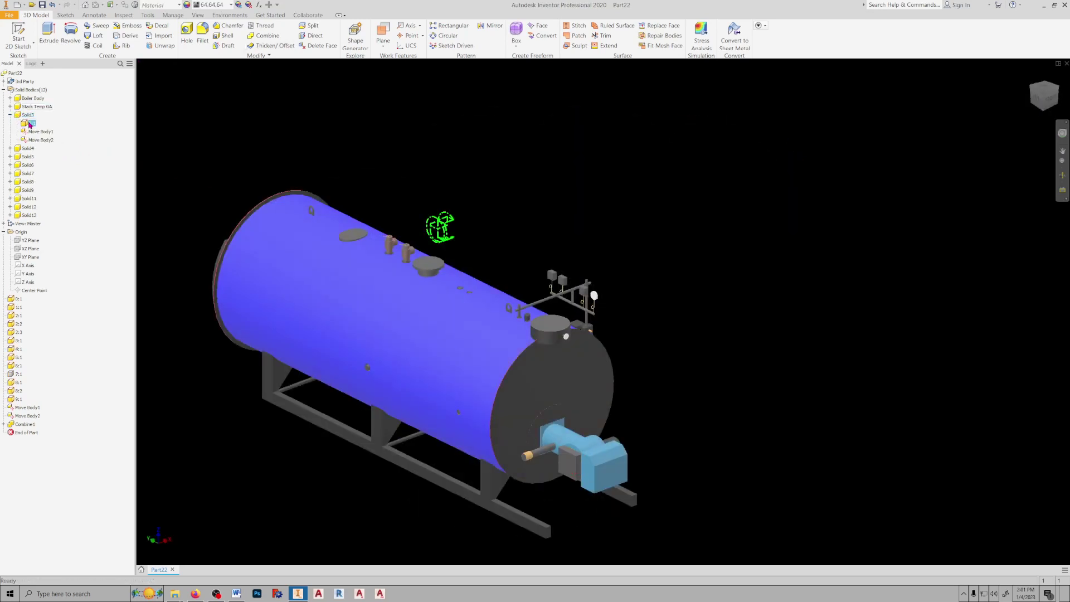
right_click(29, 123)
key(Escape)
key(F5)
click(27, 117)
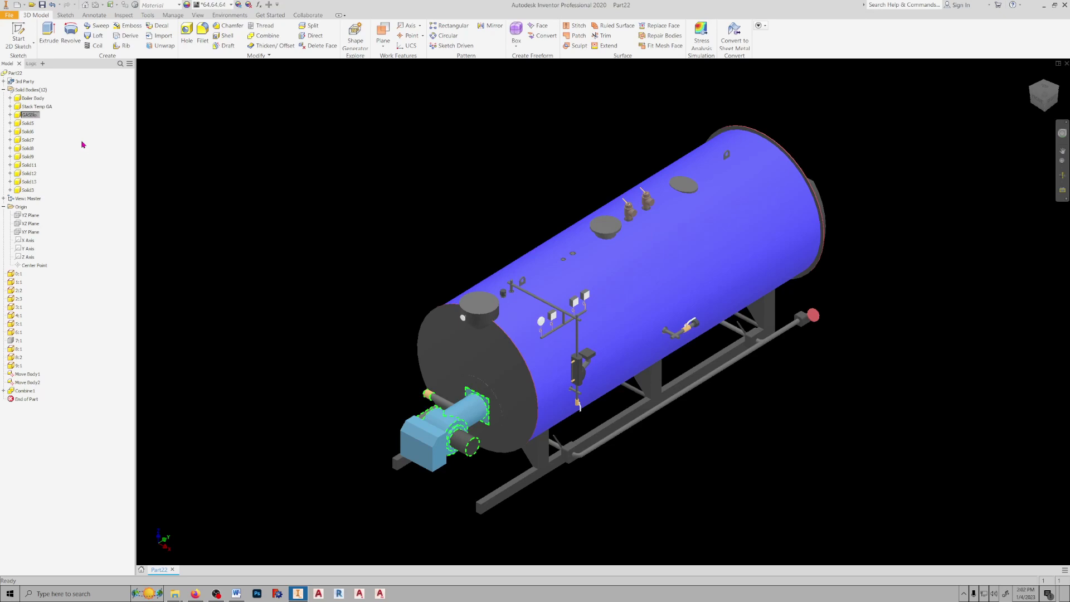
click(27, 124)
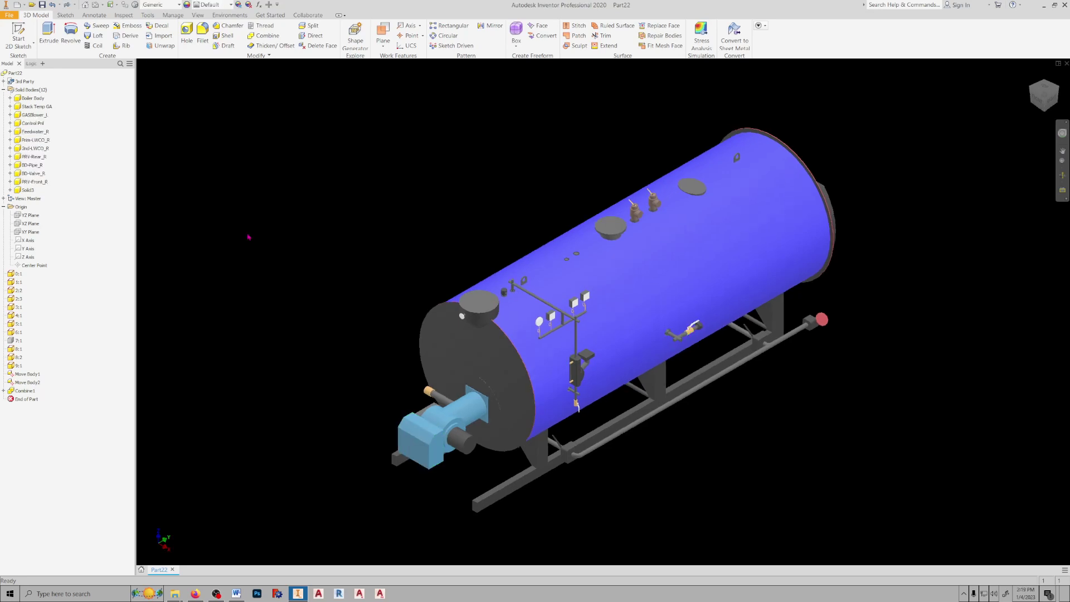
right_click(32, 116)
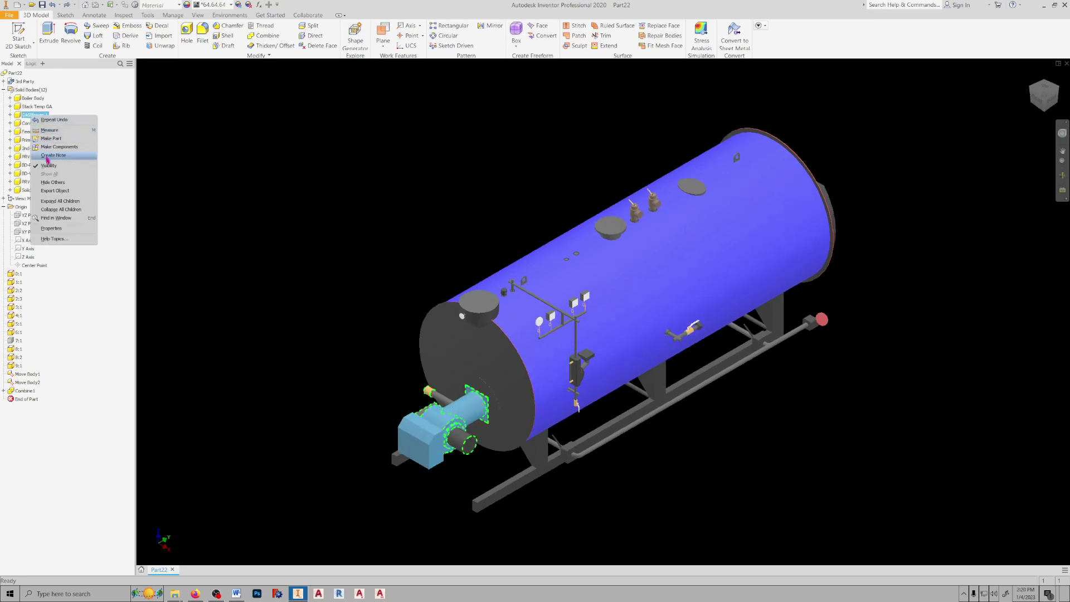
Mirror the whole GASBlower_L solid body across the YZ plane.
click(59, 228)
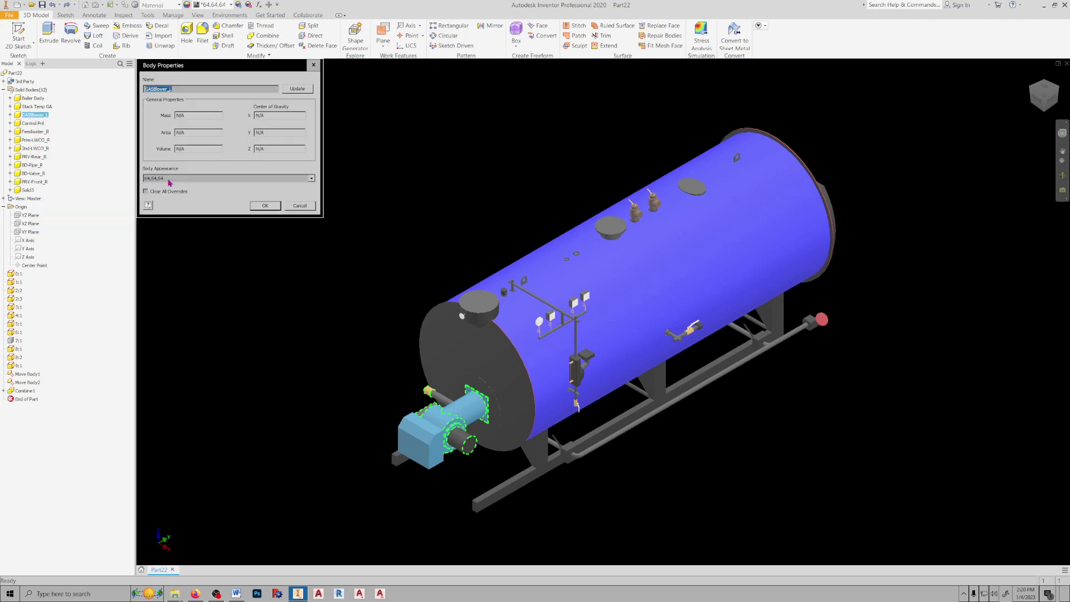
click(309, 209)
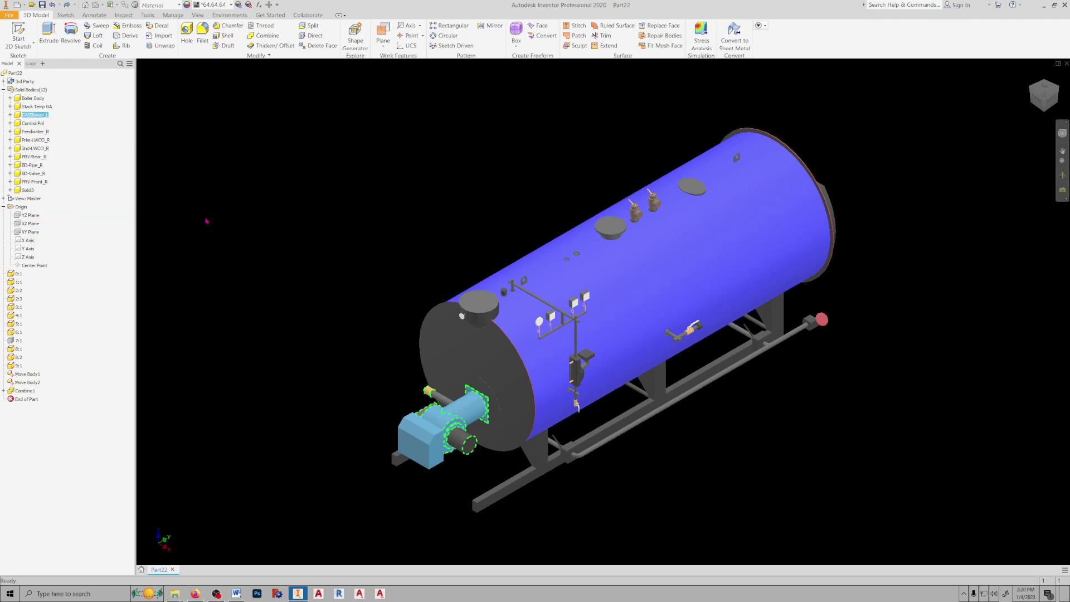
click(490, 26)
click(214, 133)
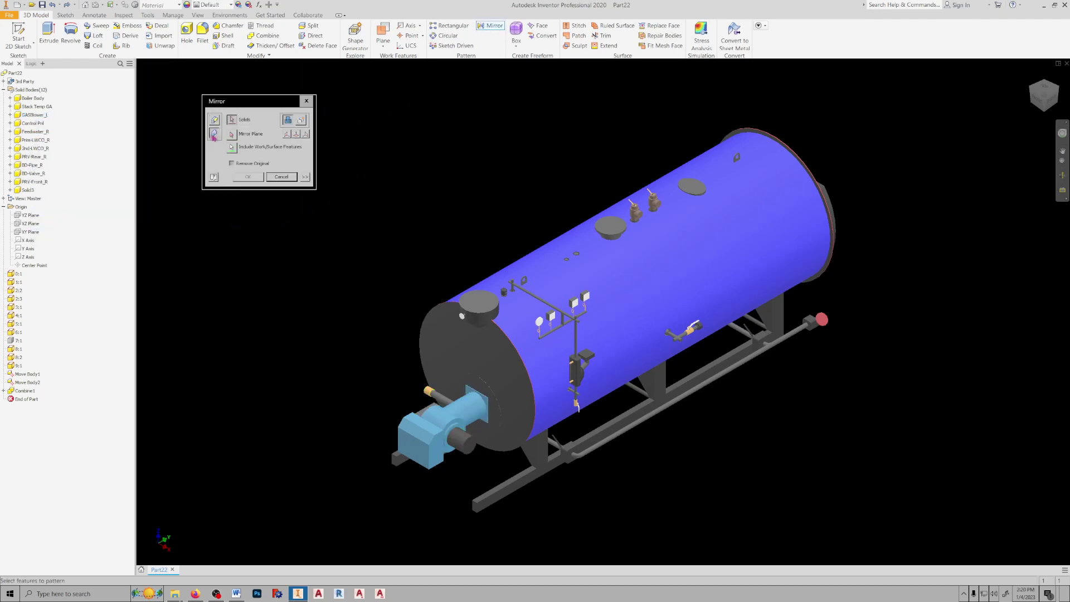
click(286, 135)
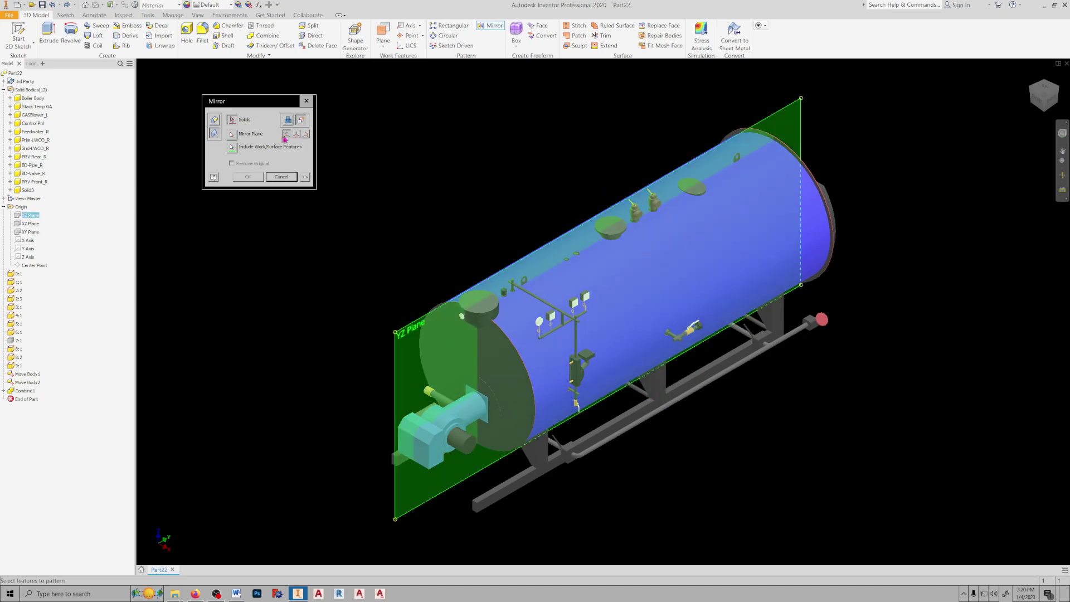
click(248, 176)
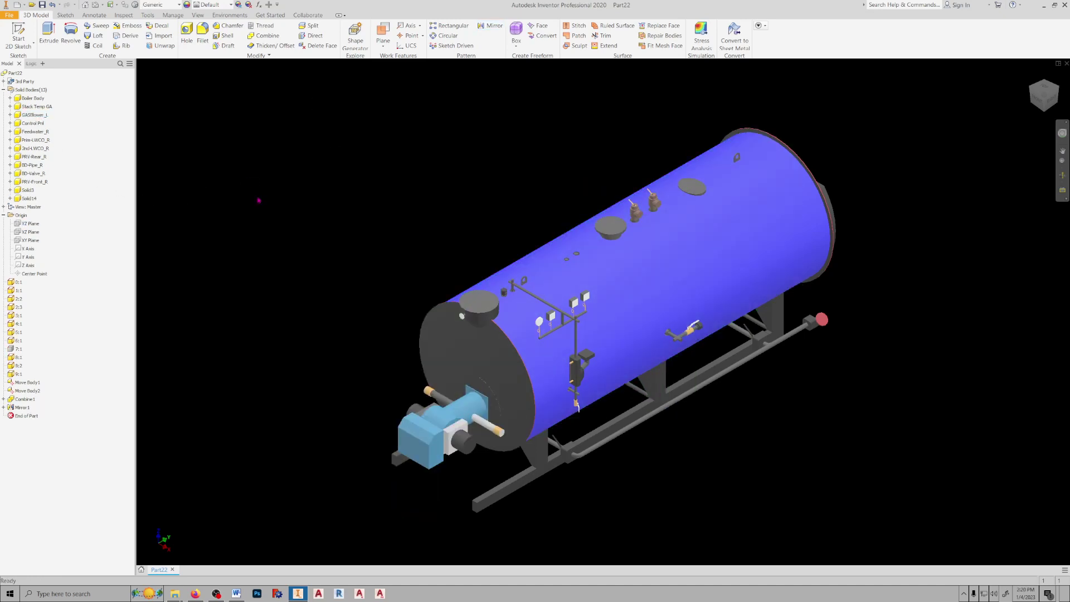
Rename the new Solid14 body to GASBlower_R and give it an appearance.
right_click(29, 198)
click(56, 302)
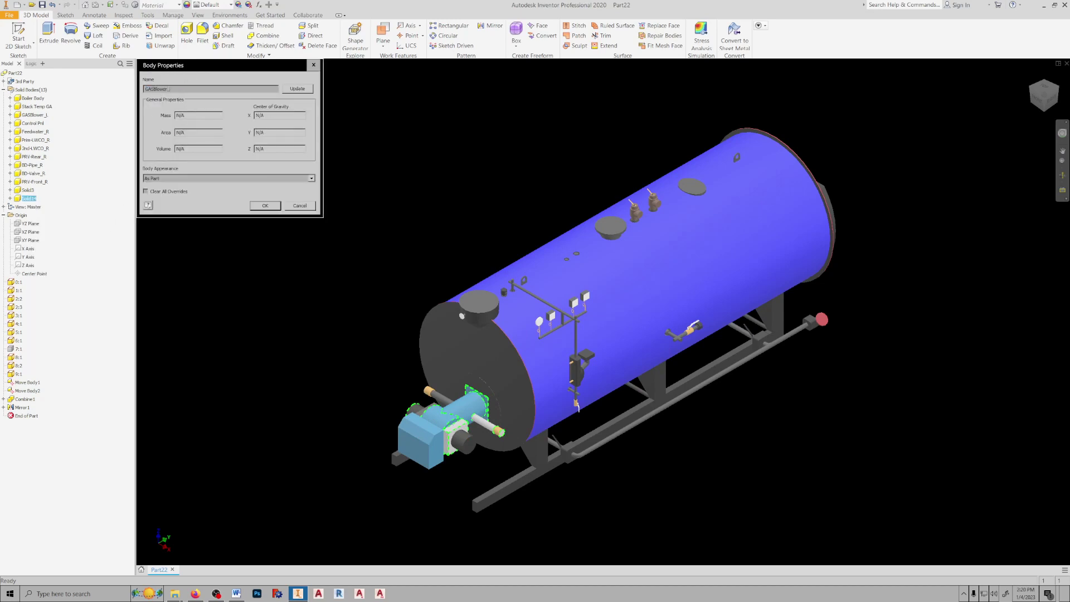
click(311, 178)
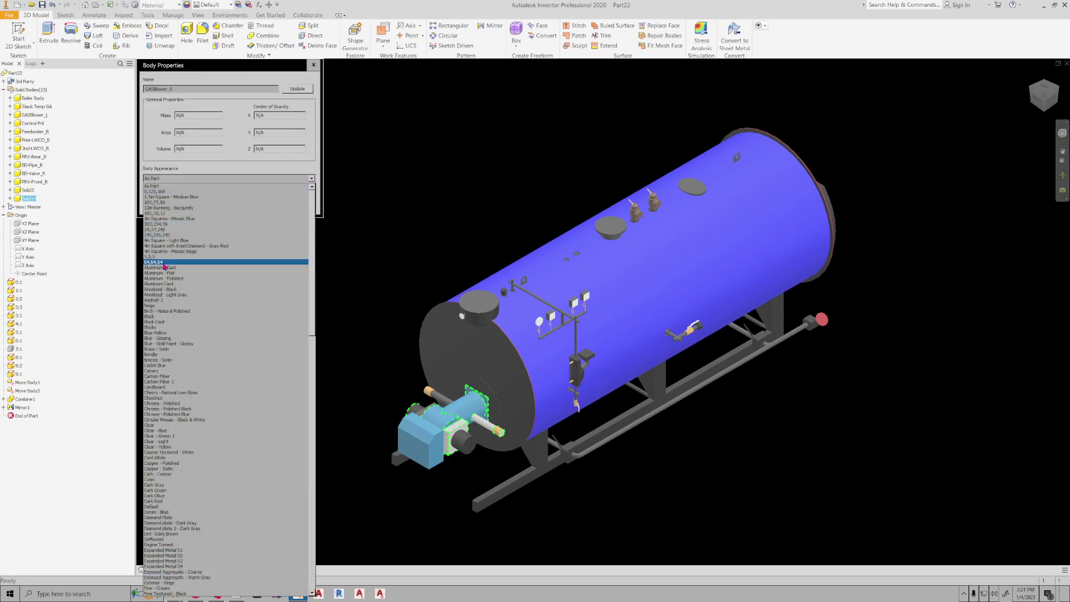
click(270, 258)
key(Return)
click(490, 26)
Mirror bodies Feedwater_R through PRV-Front_R across the YZ plane into matching _L bodies.
click(301, 121)
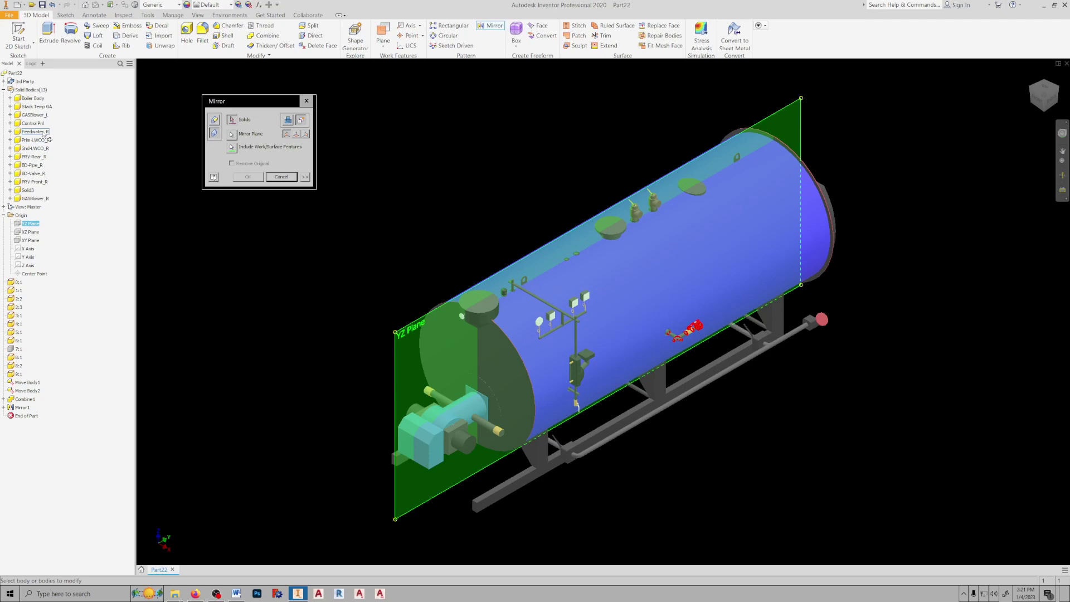
drag(44, 133, 33, 184)
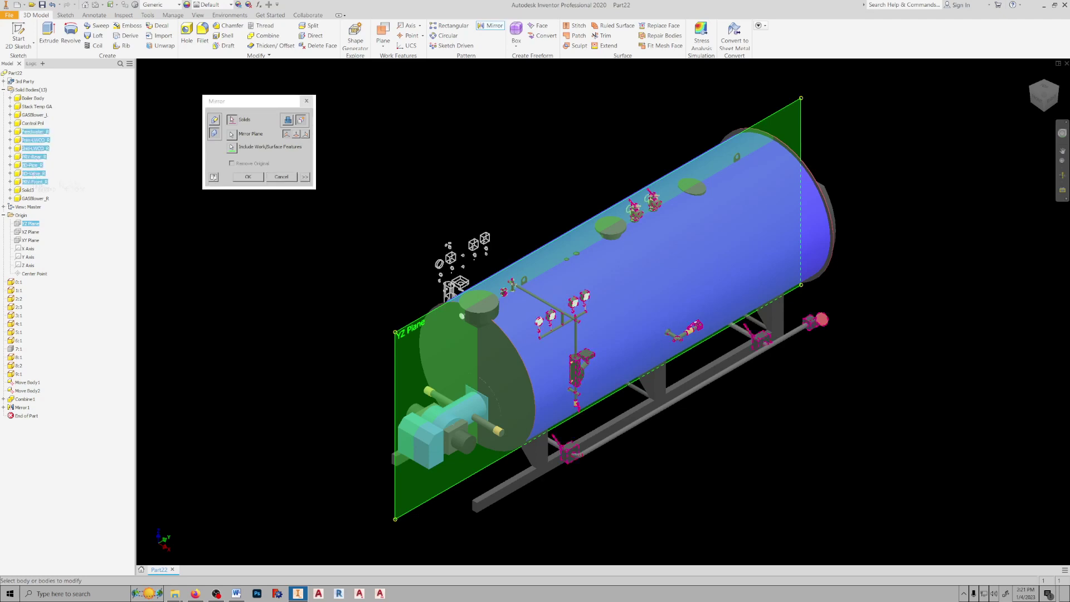
click(248, 177)
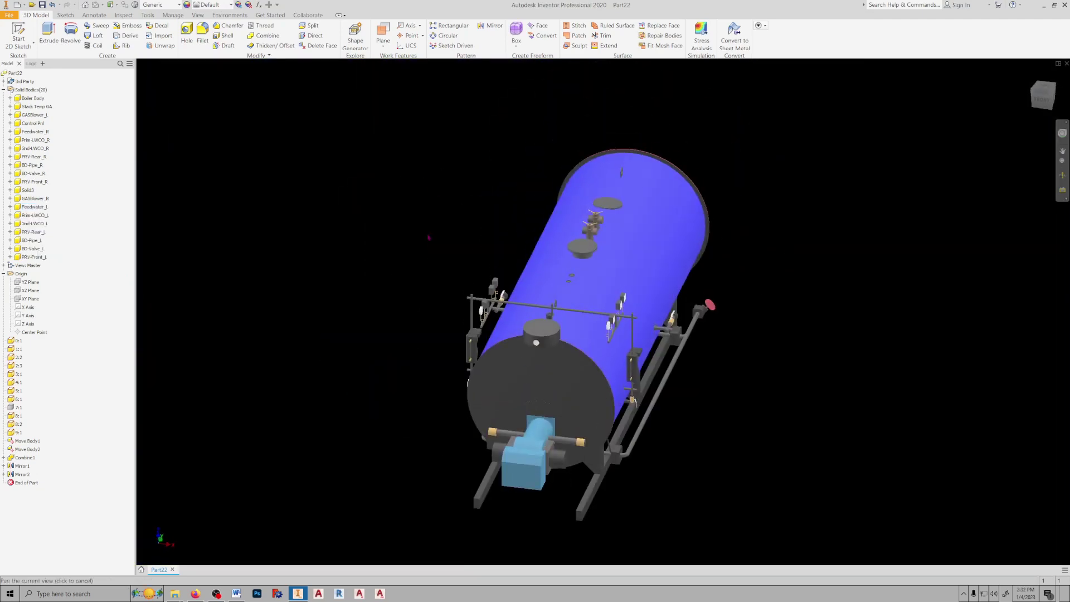
click(37, 106)
shift+click(33, 257)
Hide the fittings to leave only the shell and frame, and export building components.
right_click(56, 100)
click(62, 165)
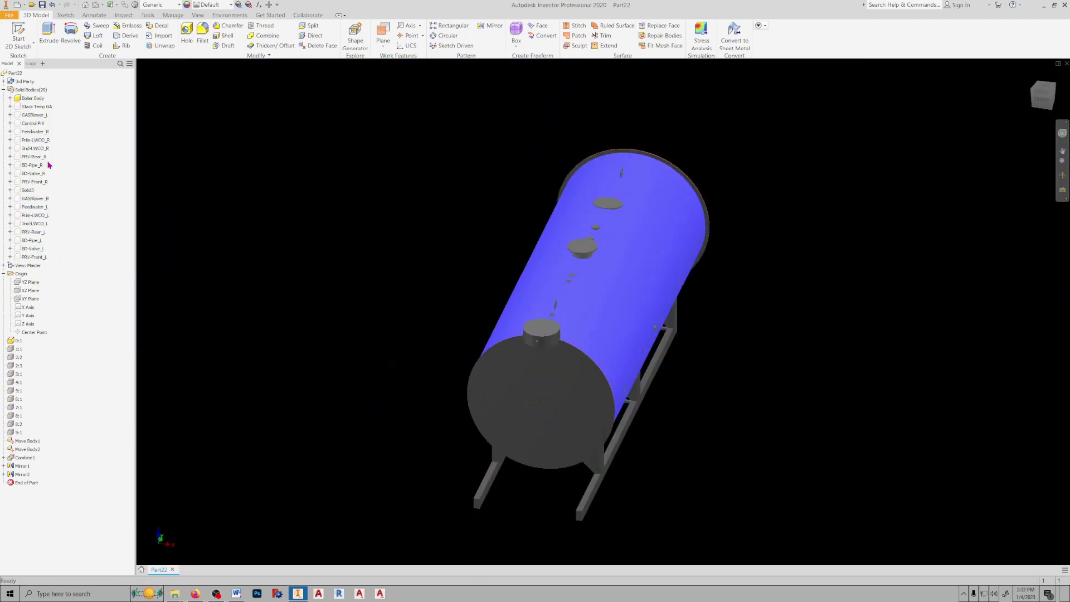
click(229, 15)
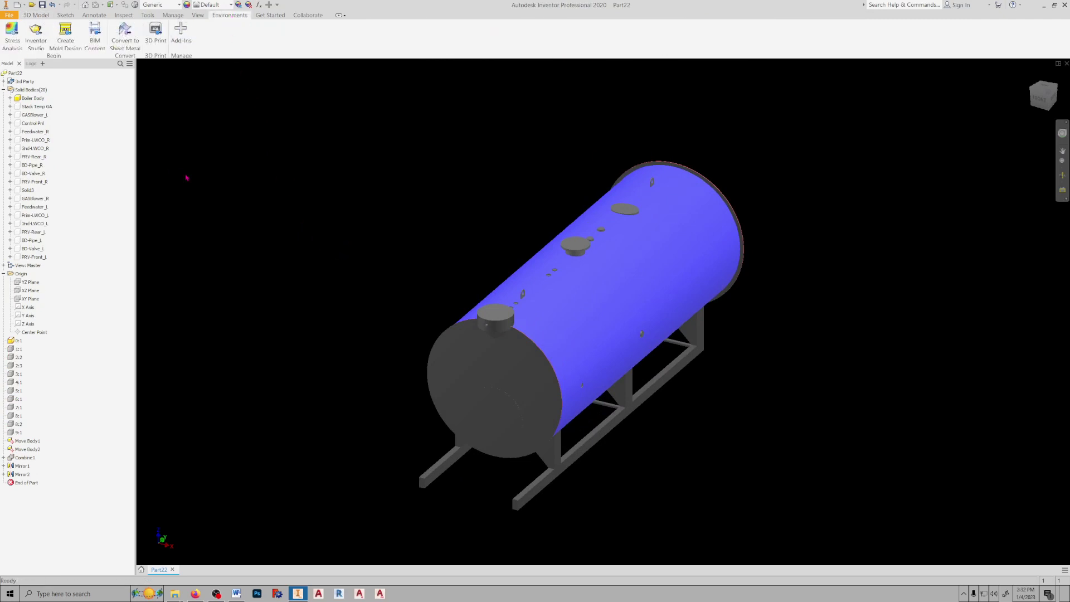
click(95, 33)
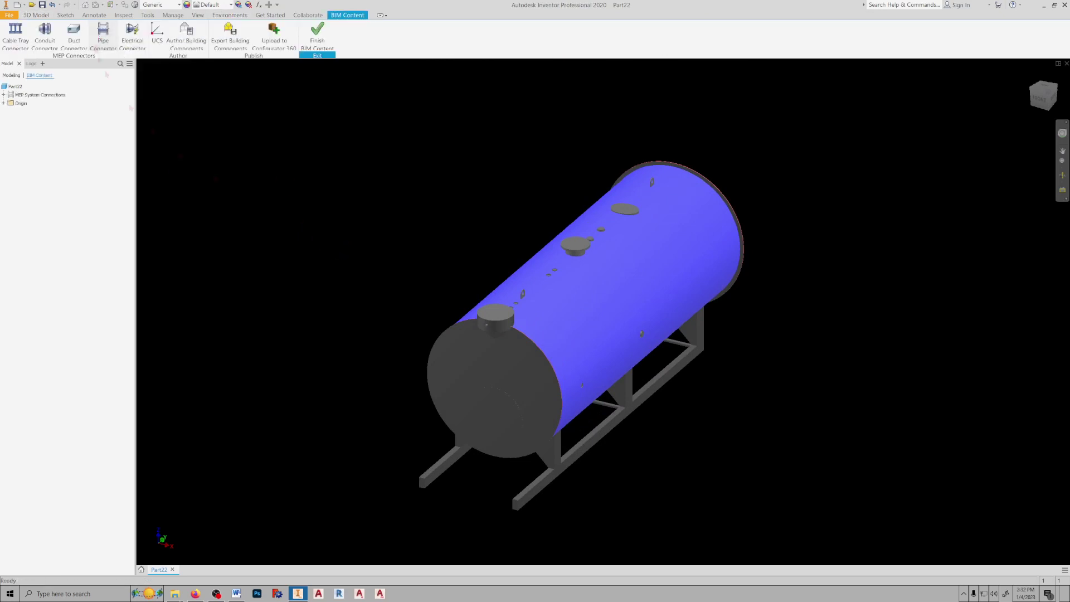
click(236, 36)
Save the part as Boiler 300hp 15psi.ipt and the family as Boiler Body.rfa.
click(560, 331)
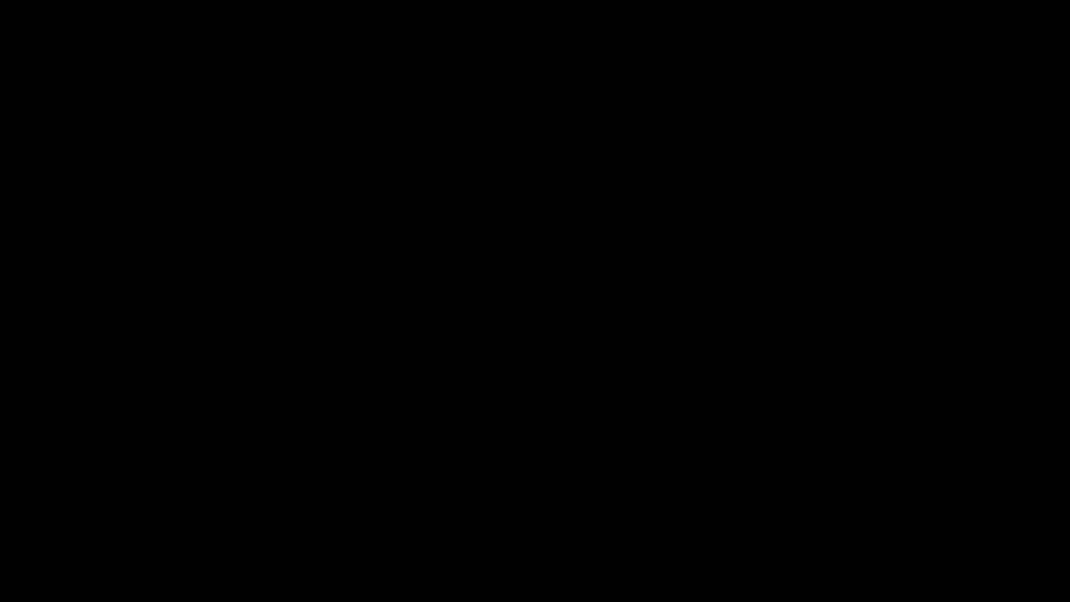
text(Boiler 300hp 15psi.st)
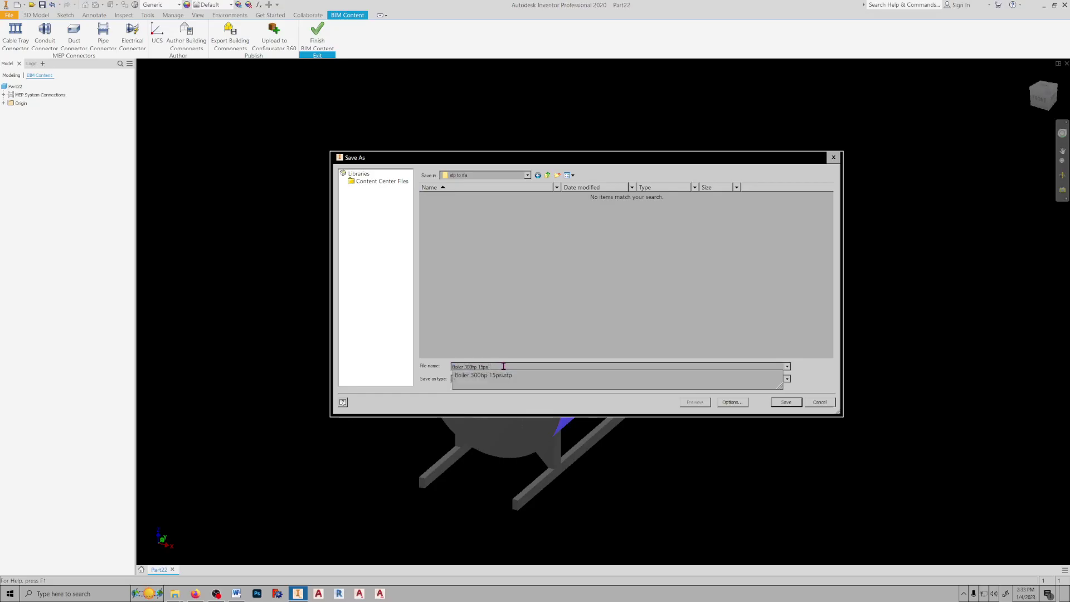
click(785, 401)
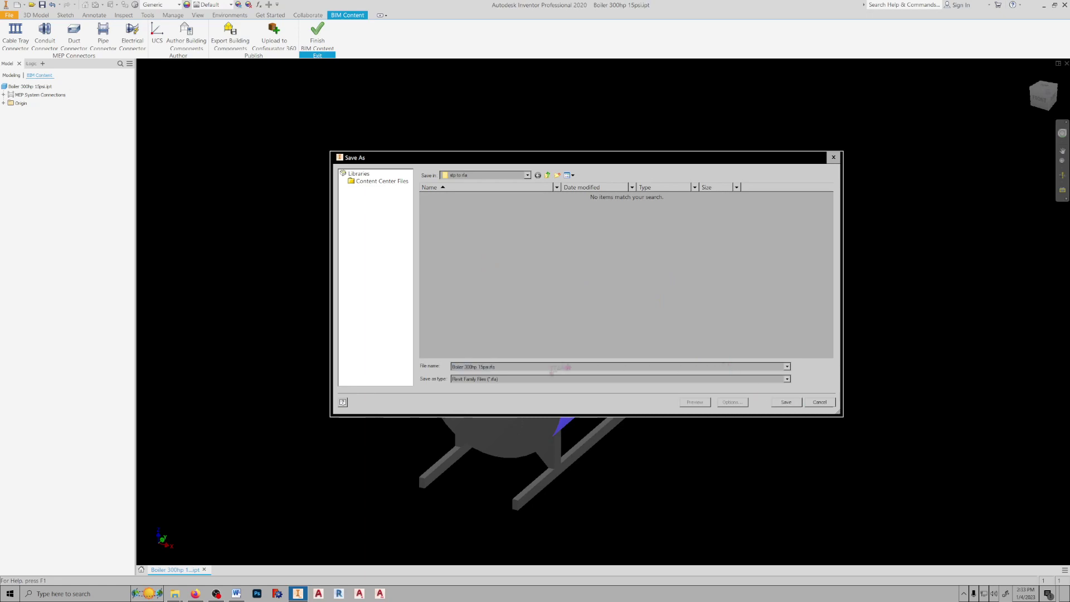
text(Bo)
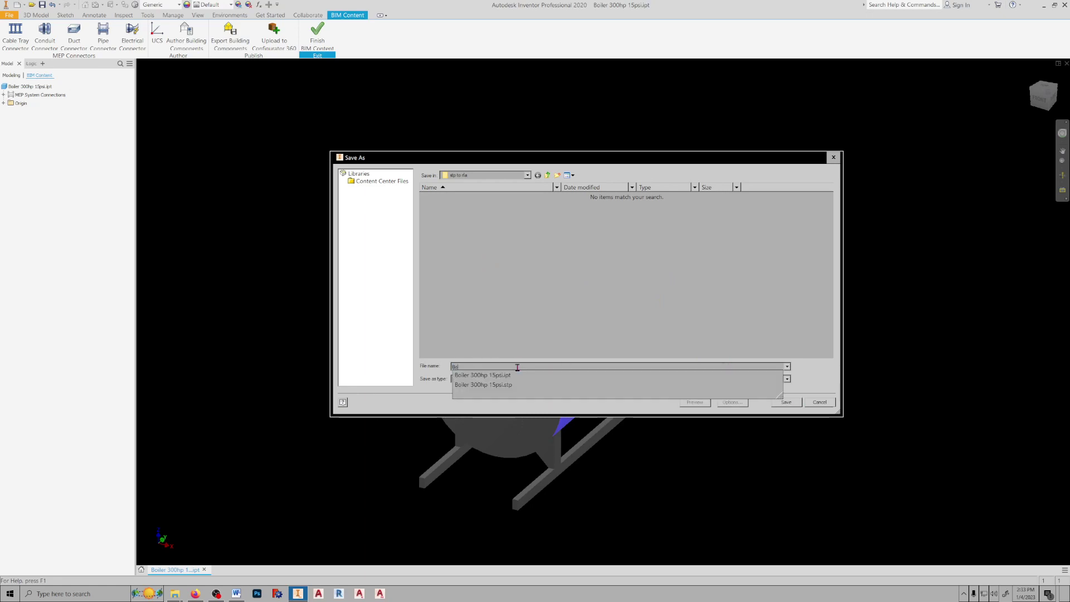
text(iler Bdoi)
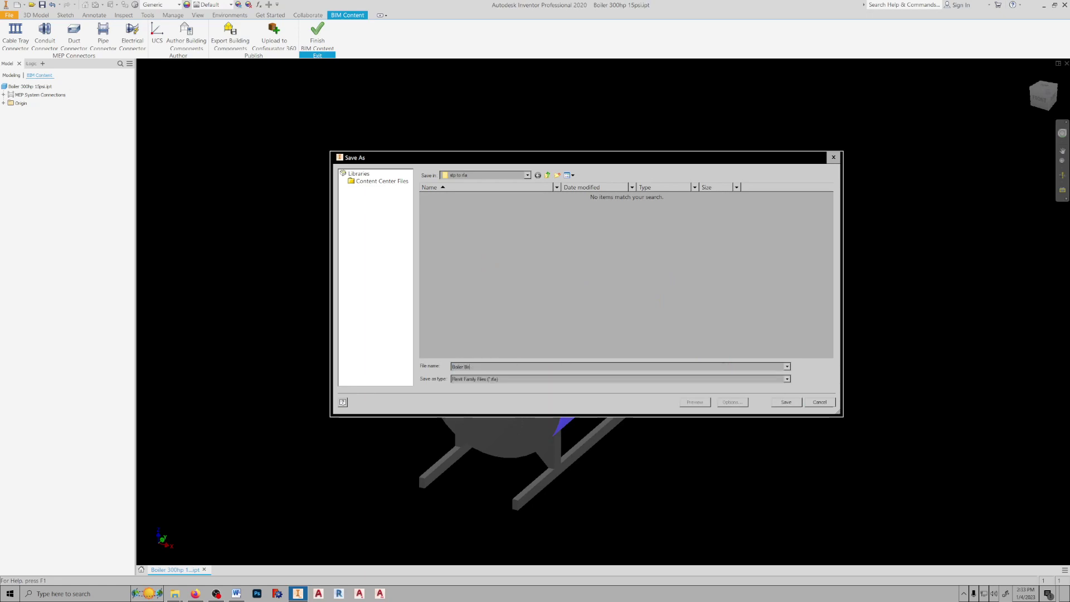
click(786, 402)
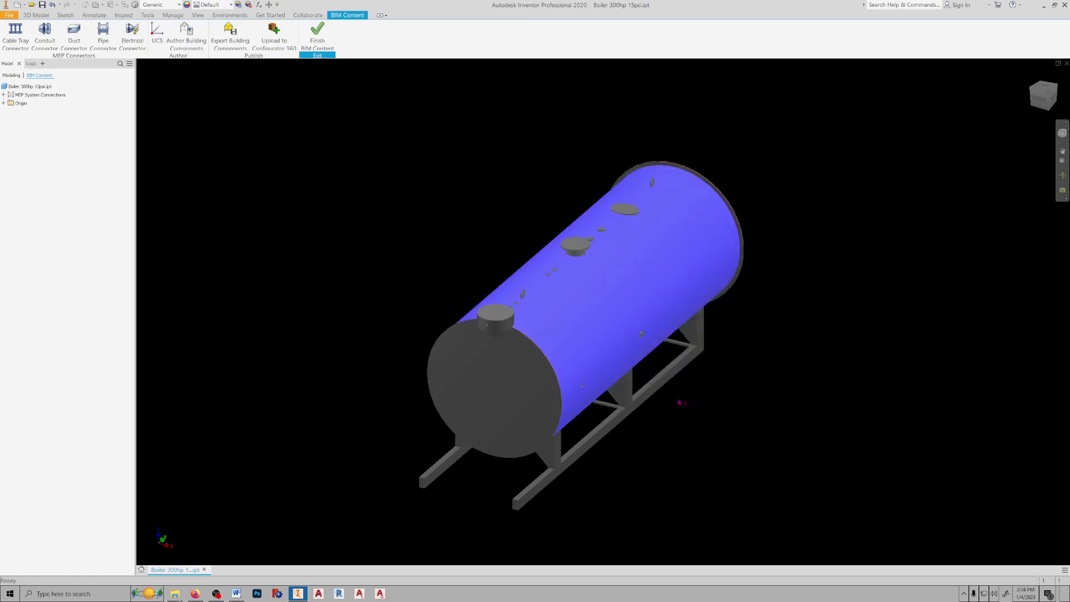
Isolate the Stack Temp GA body and export it as Stack Temp GA.rfa.
click(543, 313)
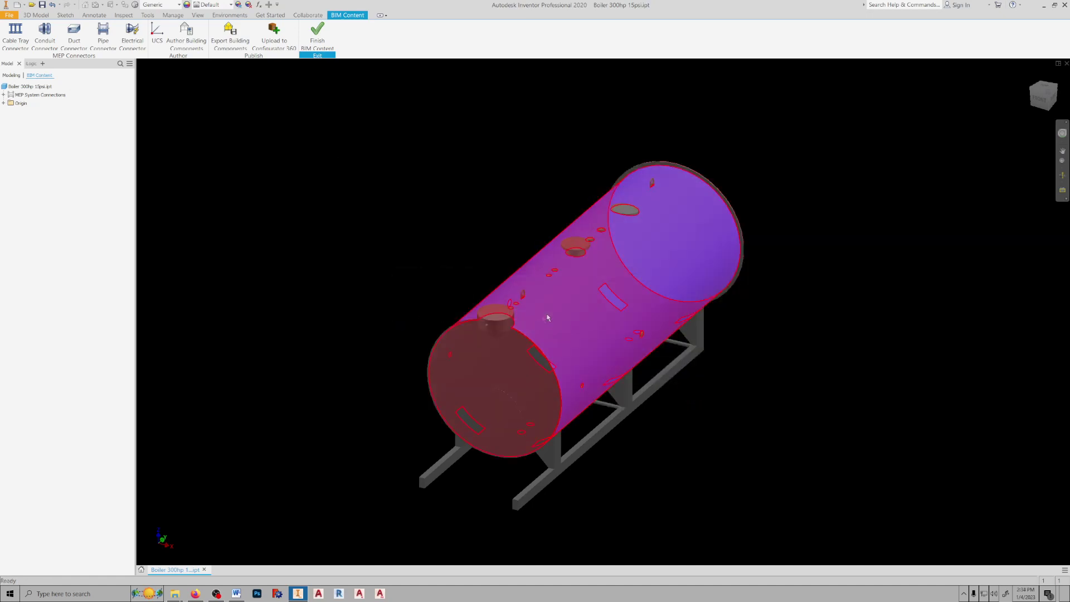
click(317, 36)
click(31, 107)
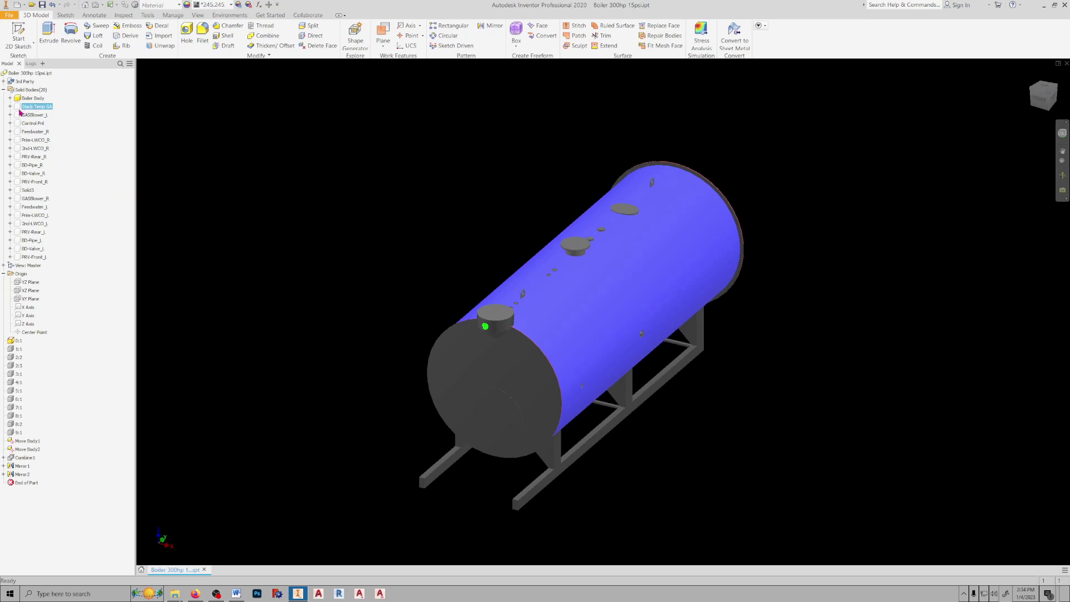
right_click(33, 107)
click(53, 161)
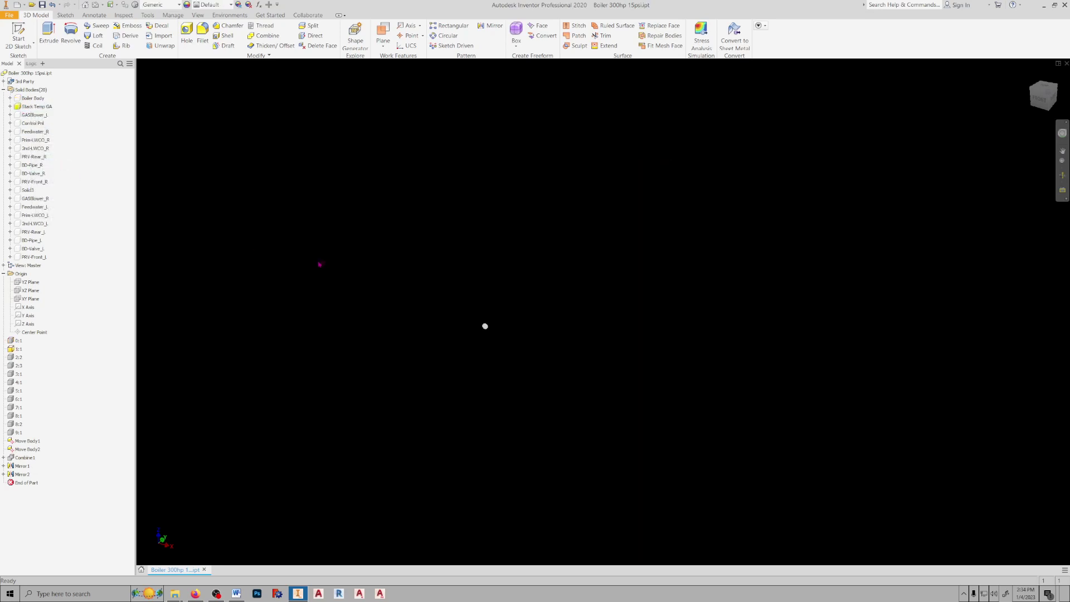
click(229, 15)
click(94, 33)
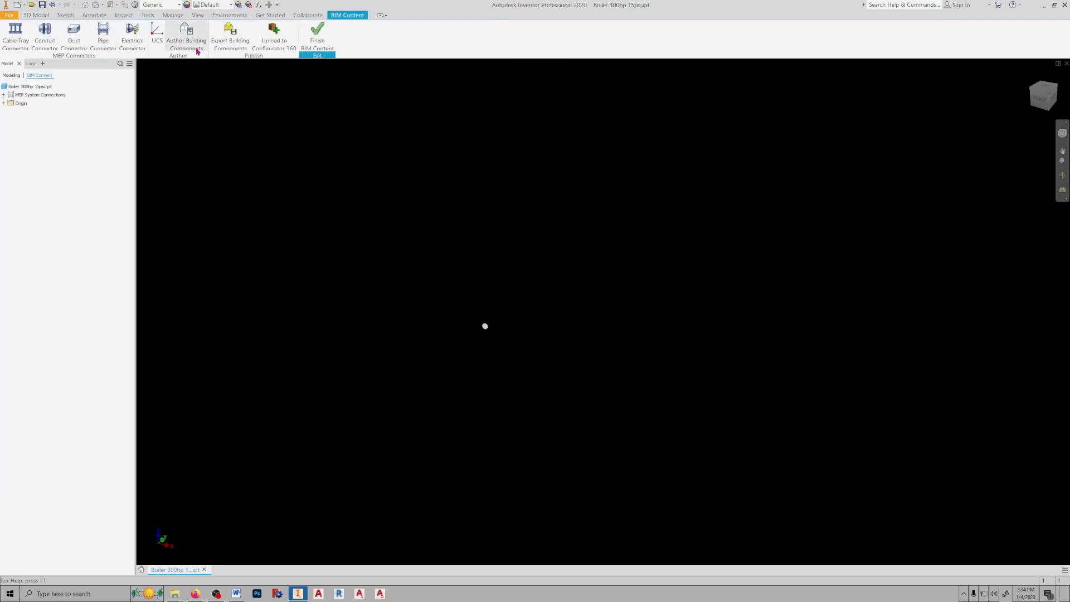
click(230, 35)
text(Stack Temp GA)
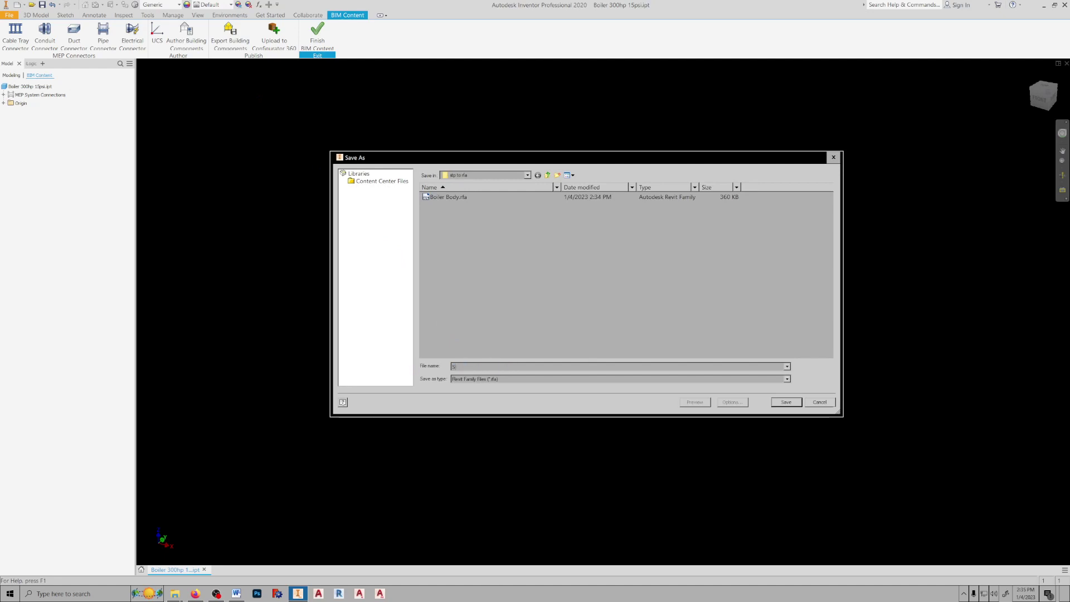
click(786, 402)
Isolate GASBlower_L and start naming its Revit family export.
click(316, 30)
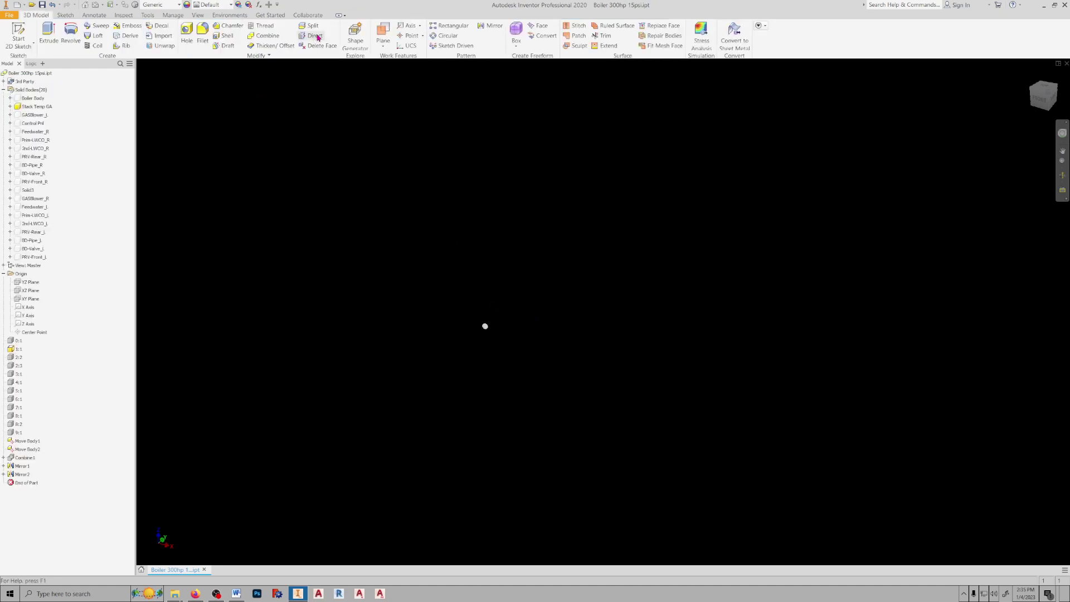
right_click(28, 117)
click(53, 169)
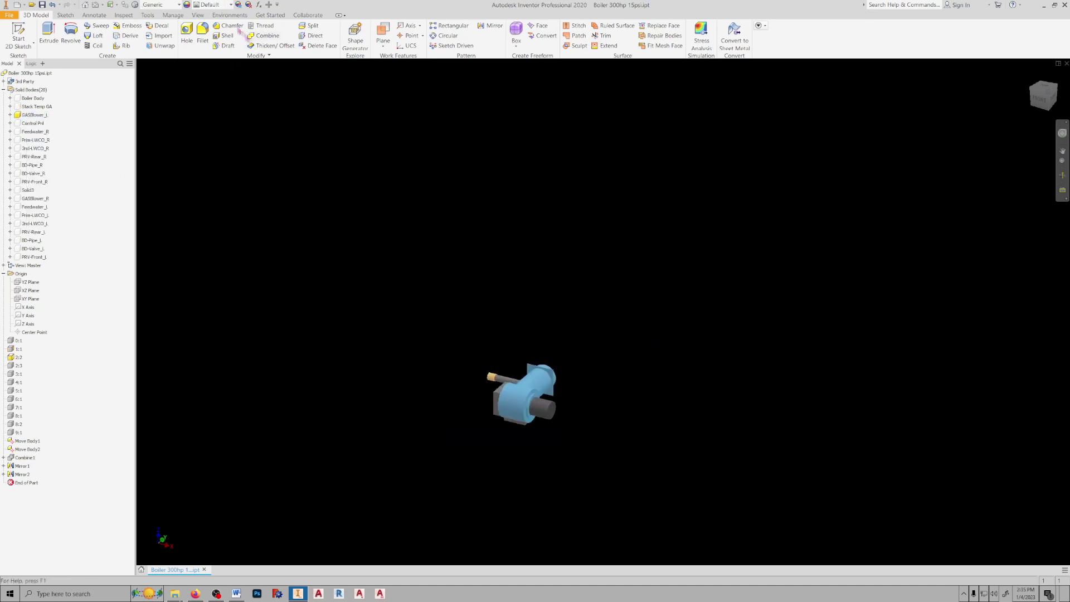
click(230, 15)
click(95, 33)
click(230, 33)
text(GASBlower_L)
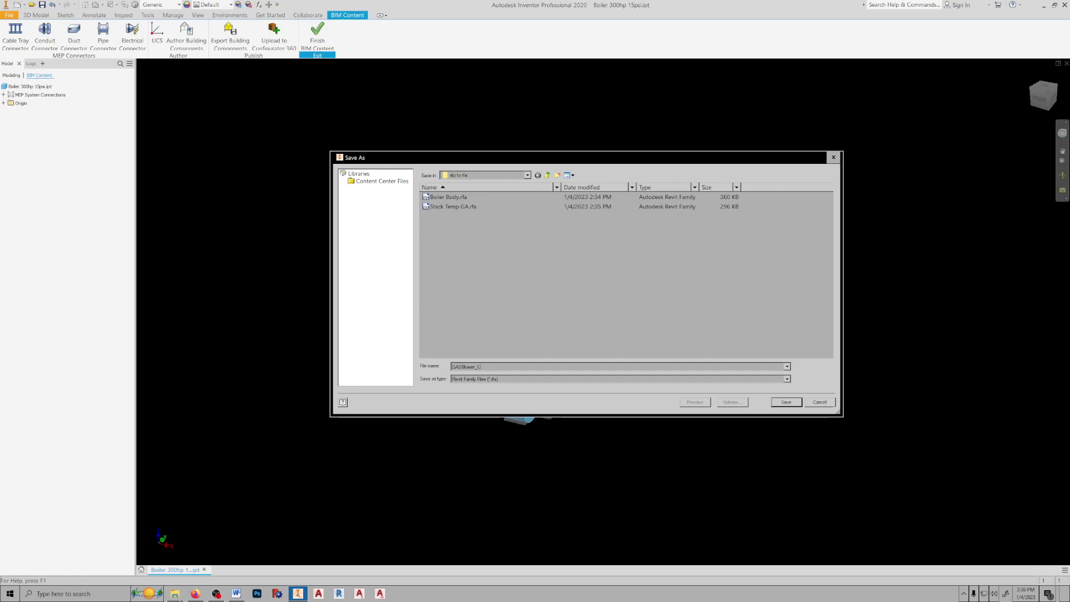